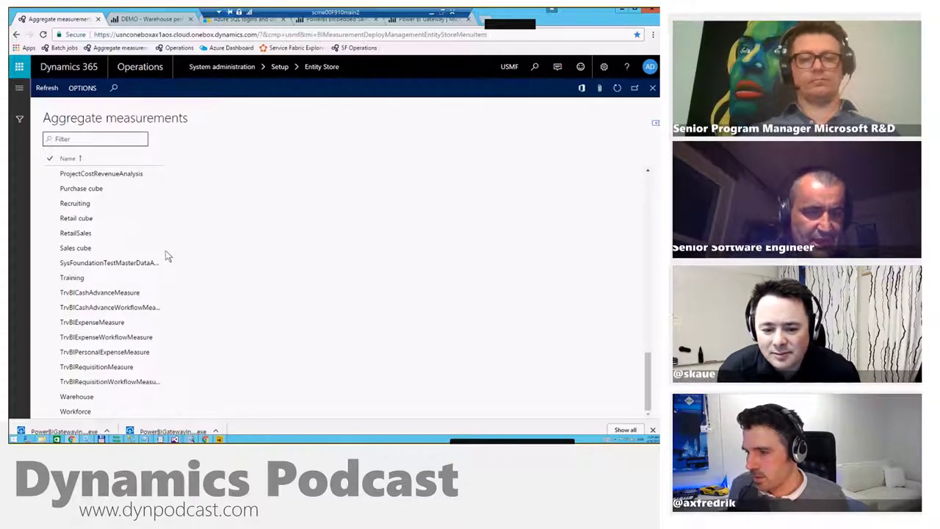
Examine the background-run settings for refreshing the Warehouse aggregate measurement, leaving without starting a refresh.
{"action": "left_click", "coordinate": [155, 250]}
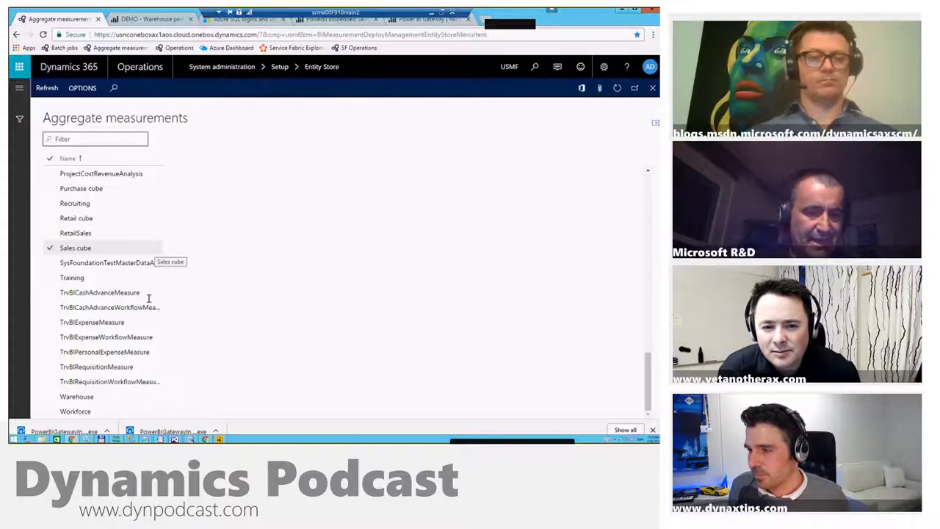
{"action": "left_click", "coordinate": [102, 367]}
{"action": "left_click", "coordinate": [98, 396]}
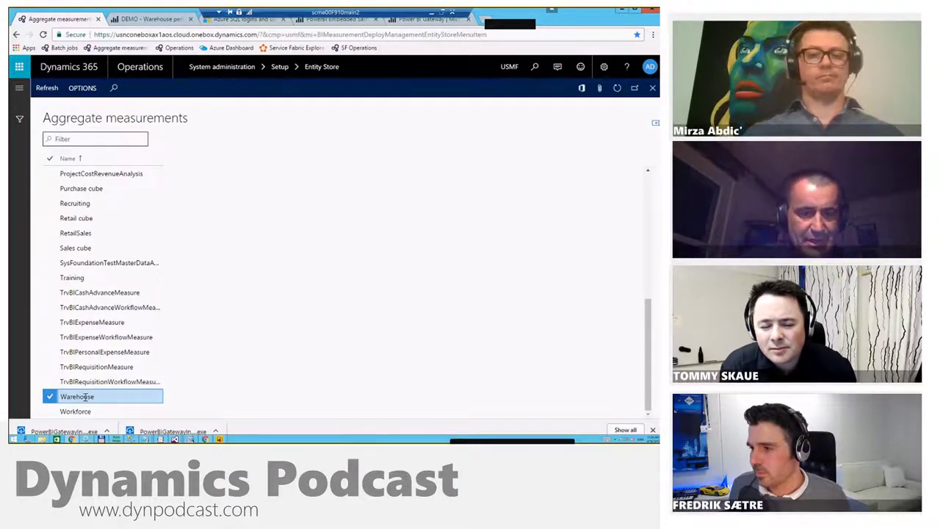
{"action": "left_click", "coordinate": [47, 88]}
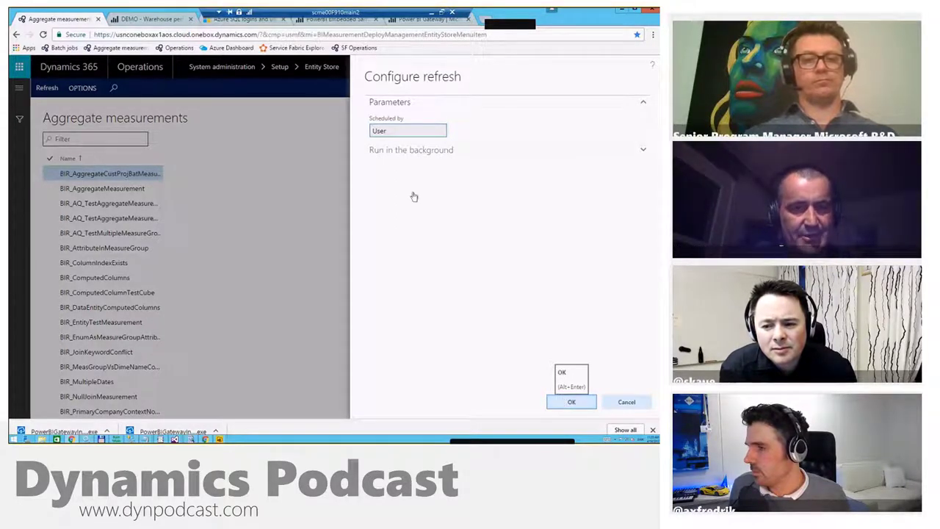
{"action": "left_click", "coordinate": [403, 154]}
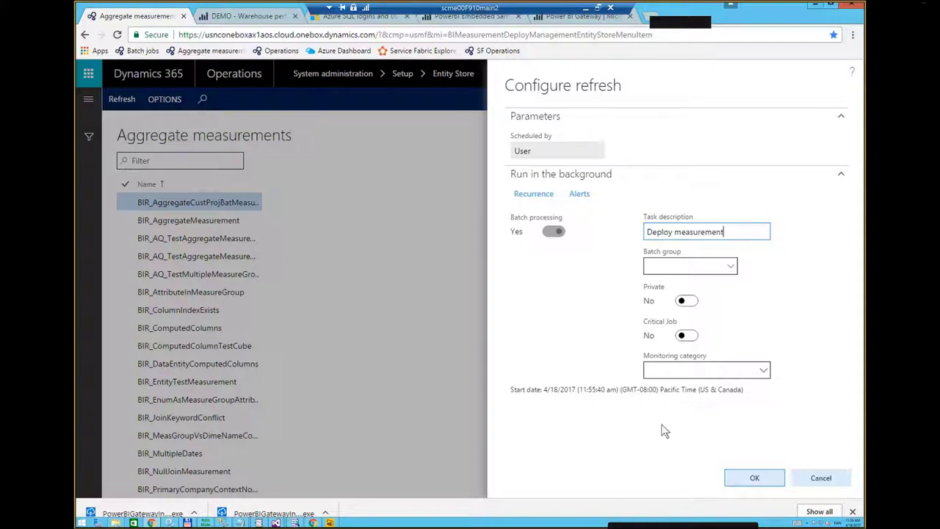
{"action": "left_click", "coordinate": [815, 476]}
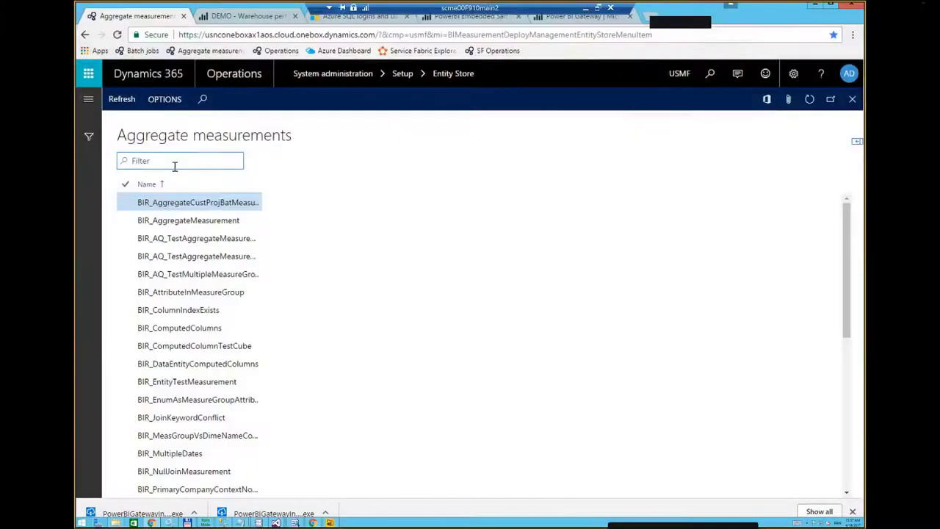
Filter the aggregate measurements by the name "sales".
{"action": "type", "text": "sales"}
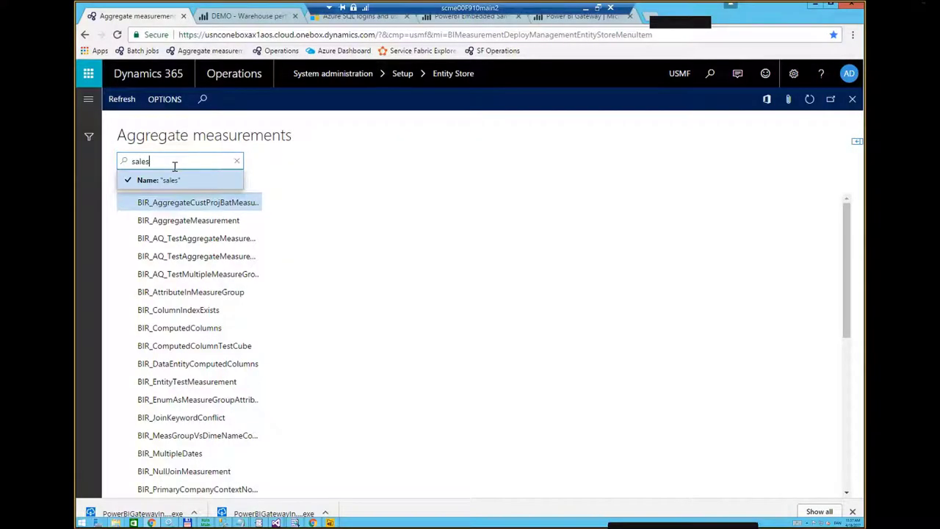
{"action": "key", "text": "Return"}
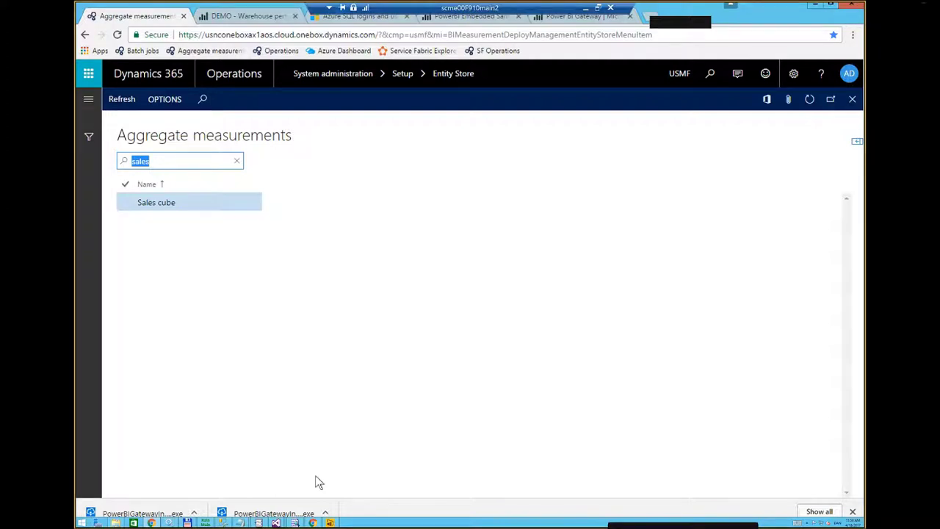
Switch to the Visual Studio Start Page window and expand Analytics > Perspectives > Aggregate Measurements in the AOT.
{"action": "left_click", "coordinate": [277, 523]}
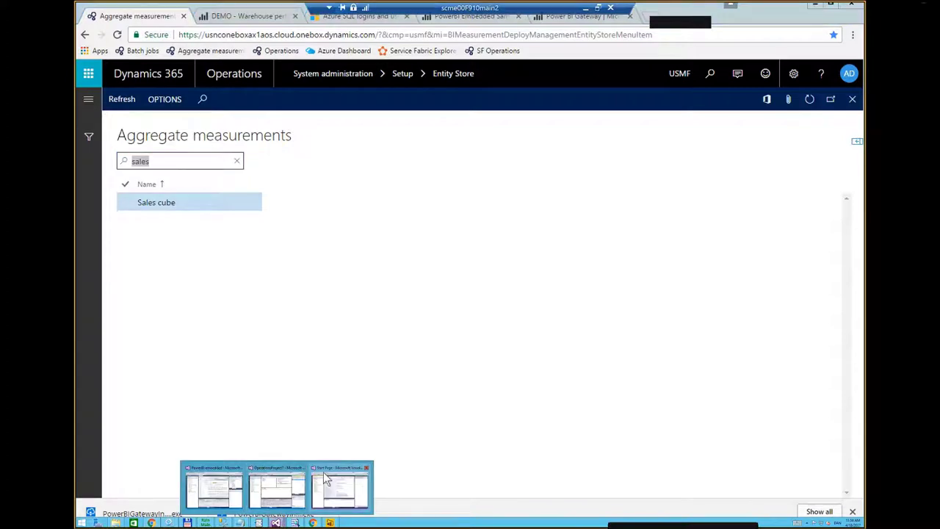
{"action": "left_click", "coordinate": [327, 479]}
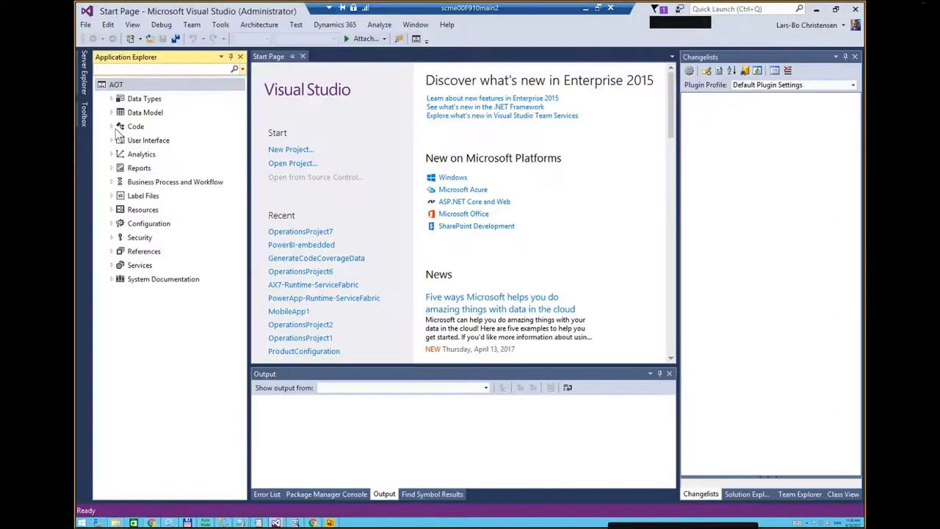
{"action": "left_click", "coordinate": [111, 154]}
{"action": "left_click", "coordinate": [121, 167]}
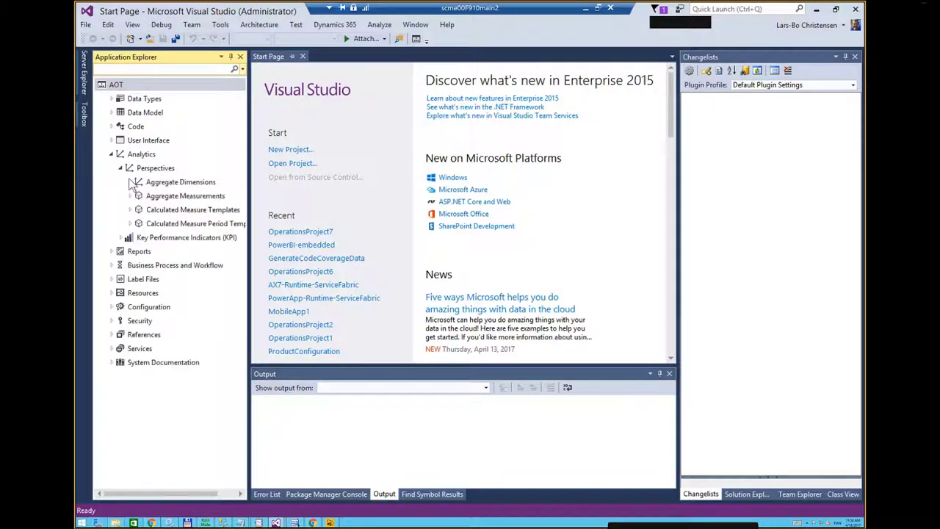
{"action": "left_click", "coordinate": [130, 195]}
Find the SalesCube aggregate measurement in the AOT and open it in the designer.
{"action": "left_click", "coordinate": [174, 239]}
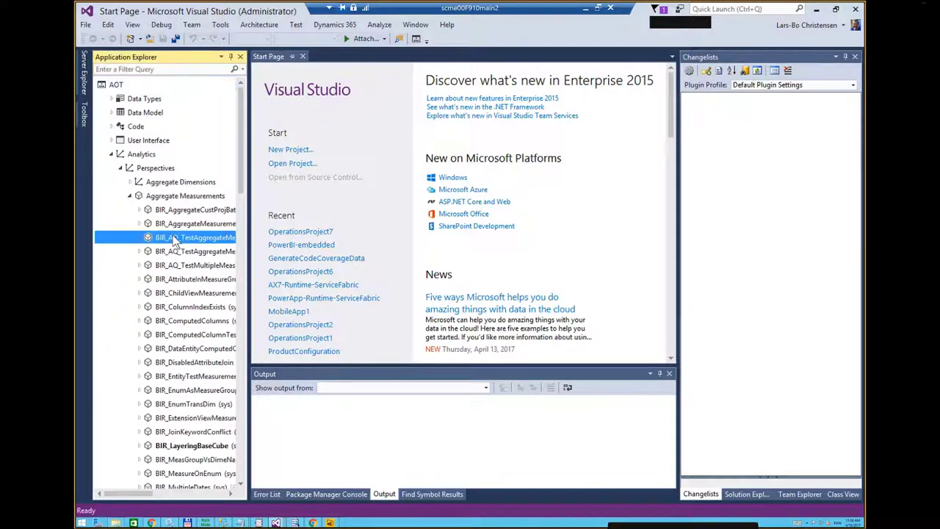
{"action": "key", "text": "s"}
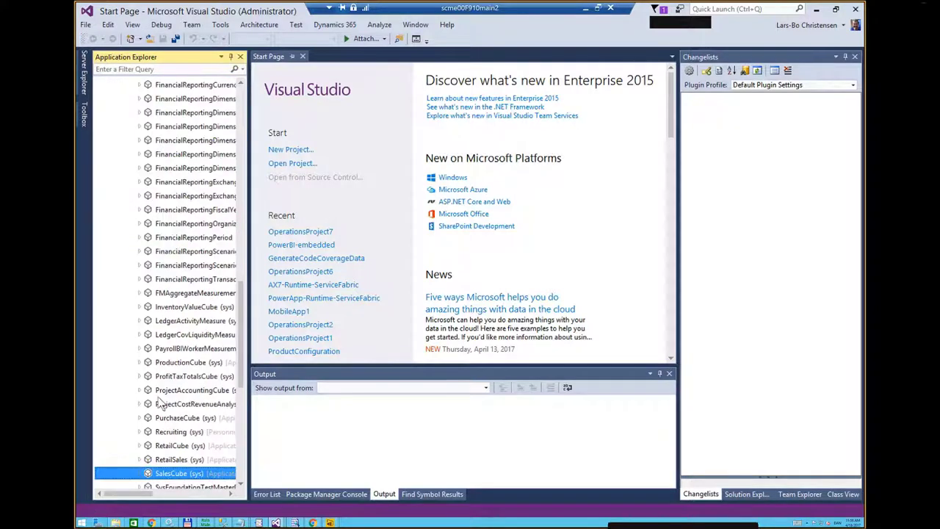
{"action": "right_click", "coordinate": [175, 470]}
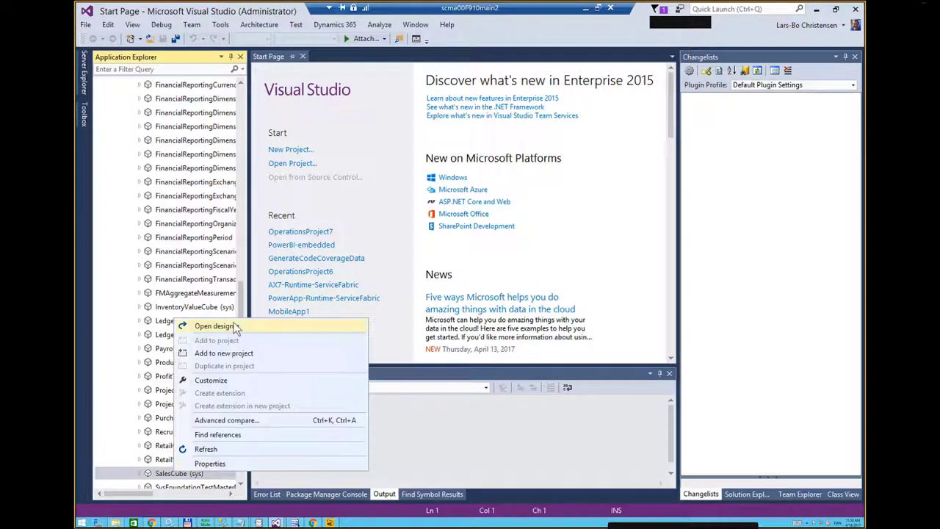
{"action": "left_click", "coordinate": [235, 328]}
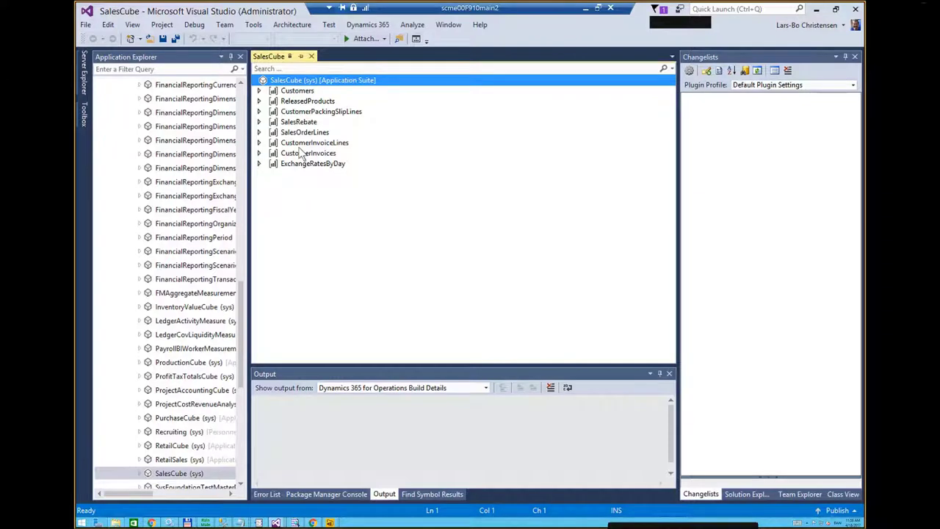
Expand the calculated measures of SalesOrderLines in SalesCube, down to the Measures node of AllSalesOrderLines.
{"action": "left_click", "coordinate": [259, 133]}
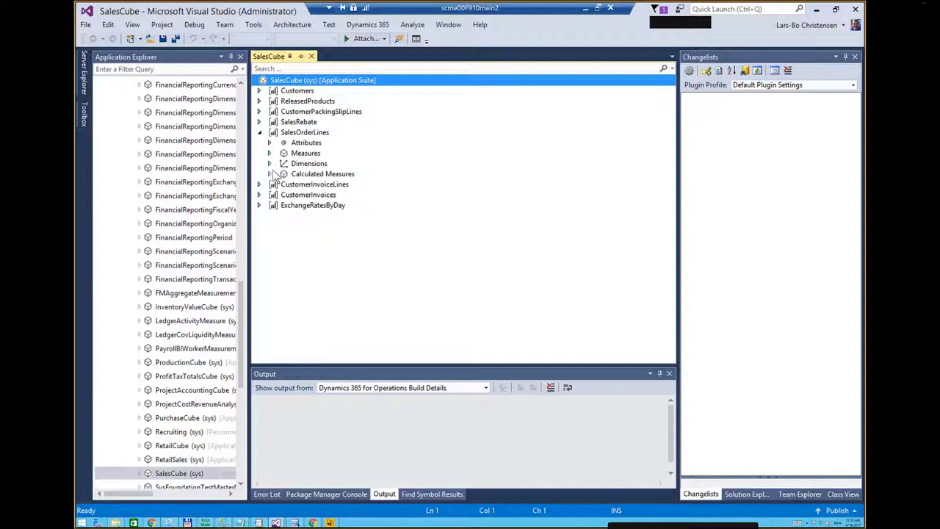
{"action": "left_click", "coordinate": [270, 174]}
{"action": "left_click", "coordinate": [331, 184]}
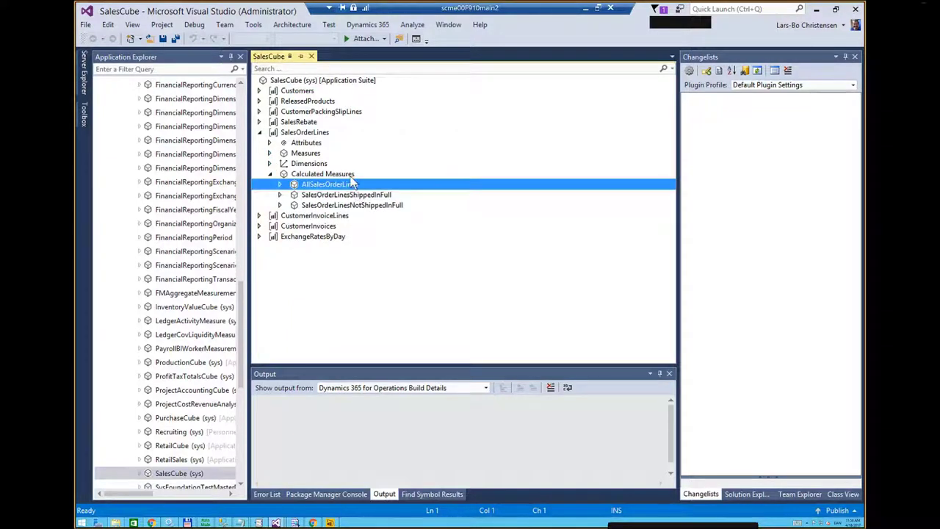
{"action": "right_click", "coordinate": [341, 186]}
{"action": "key", "text": "Escape"}
{"action": "double_click", "coordinate": [357, 188]}
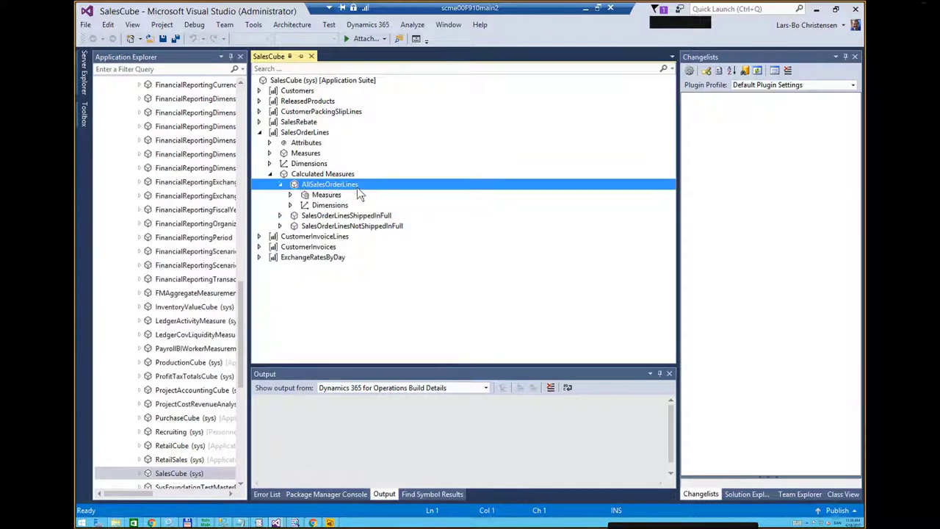
{"action": "left_click", "coordinate": [357, 195]}
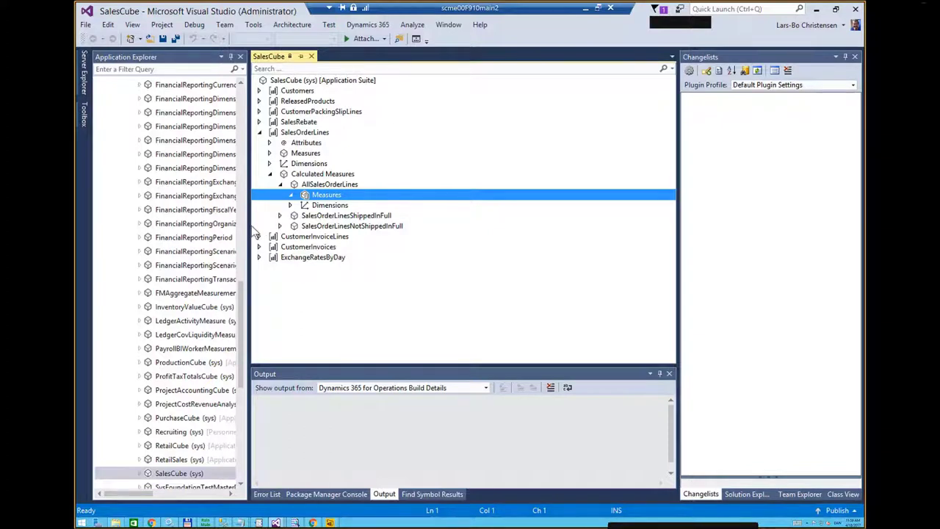
Display the properties of the AllSalesOrderLines calculated measure.
{"action": "right_click", "coordinate": [329, 184]}
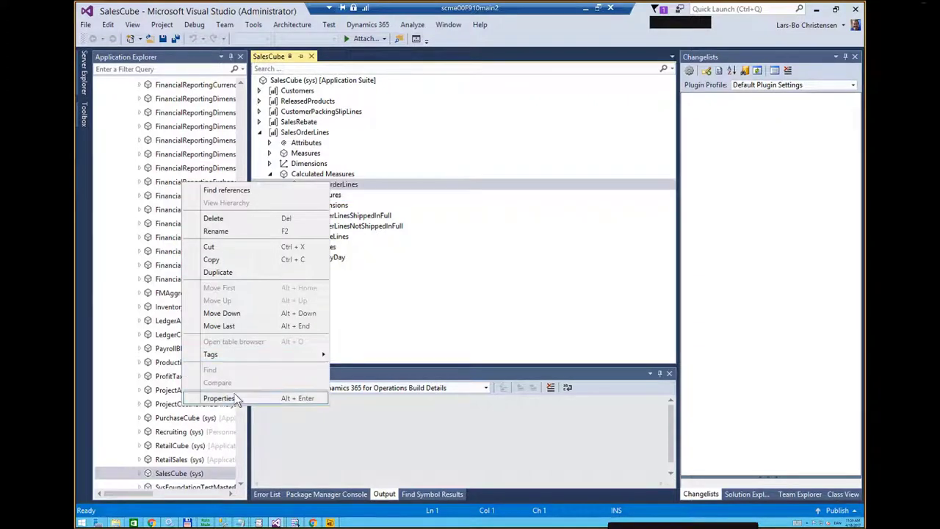
{"action": "left_click", "coordinate": [237, 398]}
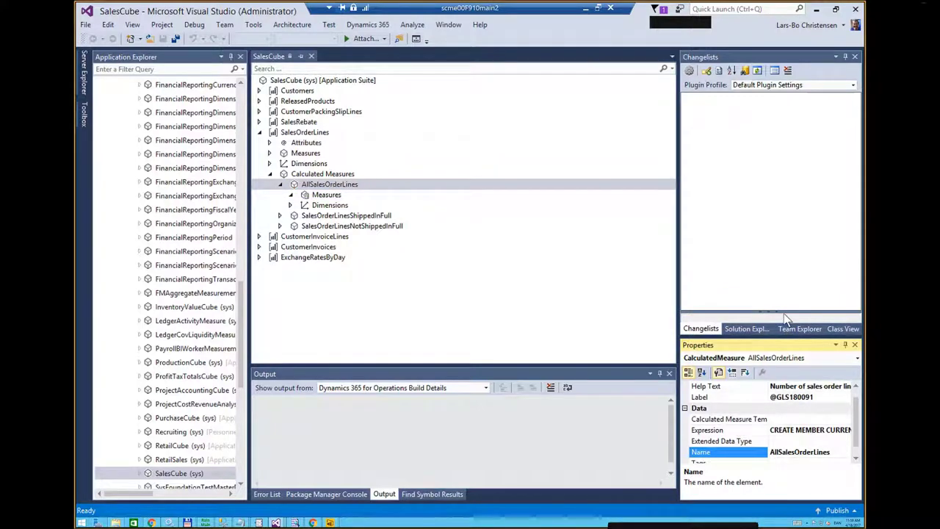
{"action": "left_click", "coordinate": [784, 311]}
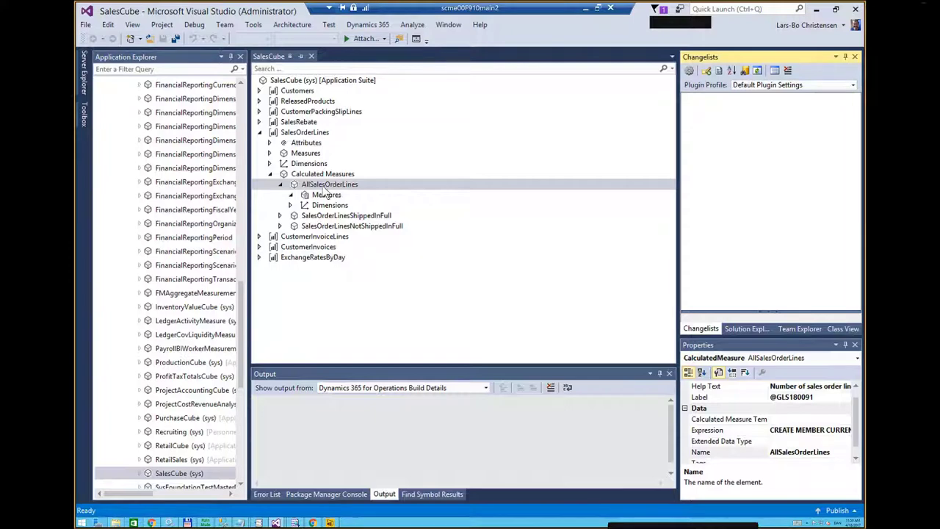
{"action": "left_click", "coordinate": [324, 188]}
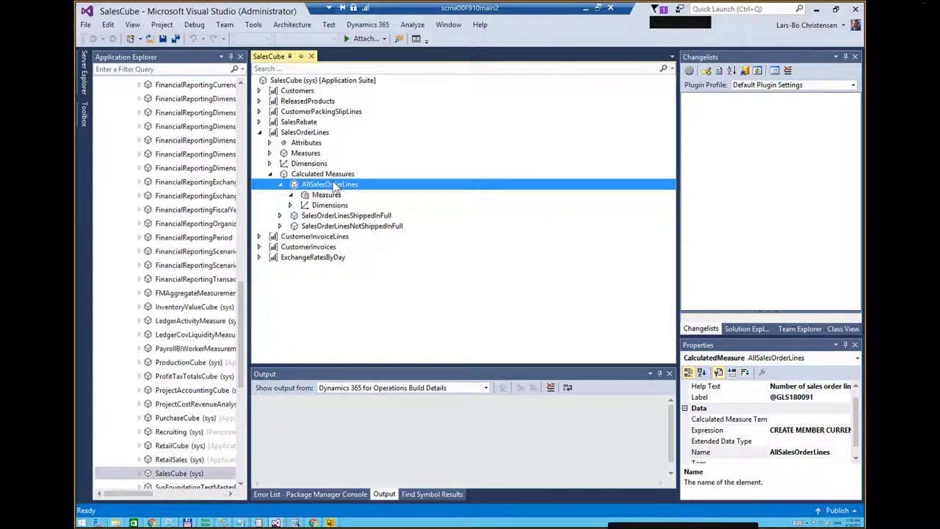
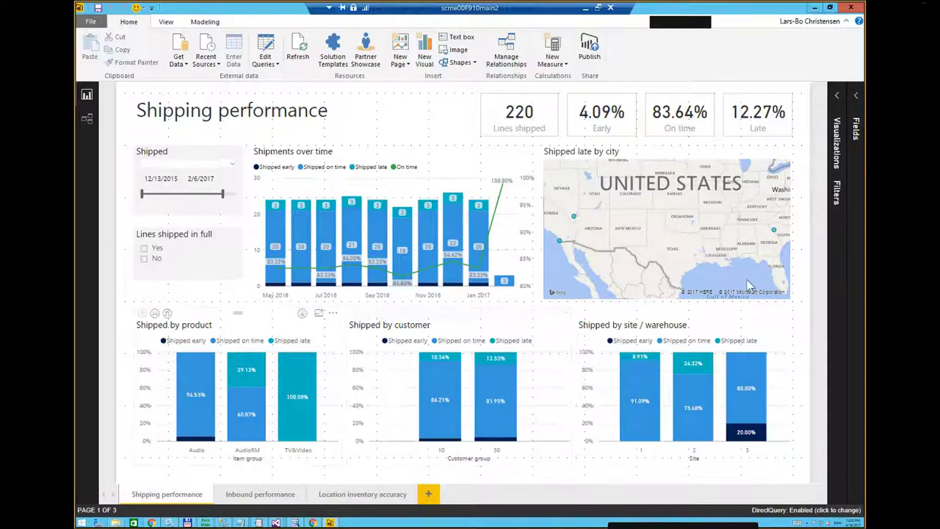
Show the list of data fields beside the Shipping performance report.
{"action": "left_click", "coordinate": [858, 99]}
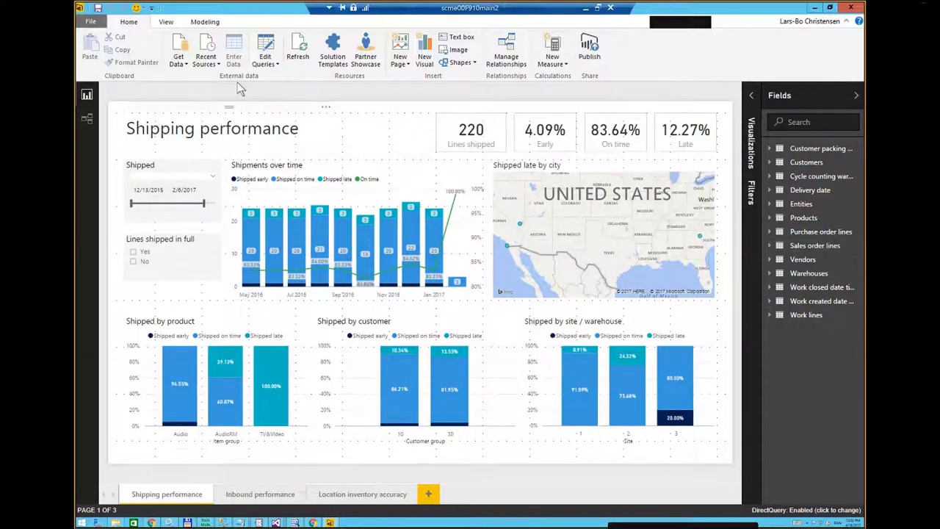
{"action": "left_click", "coordinate": [187, 70]}
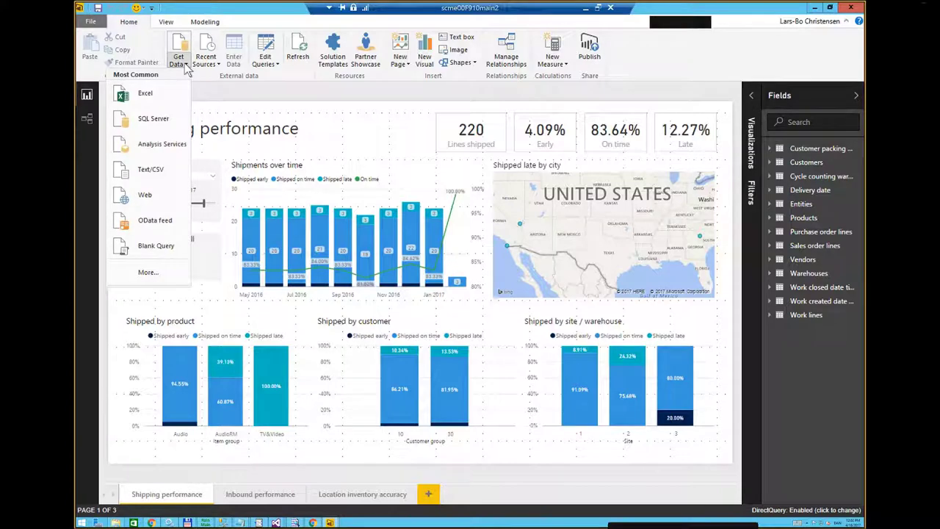
{"action": "left_click", "coordinate": [163, 119]}
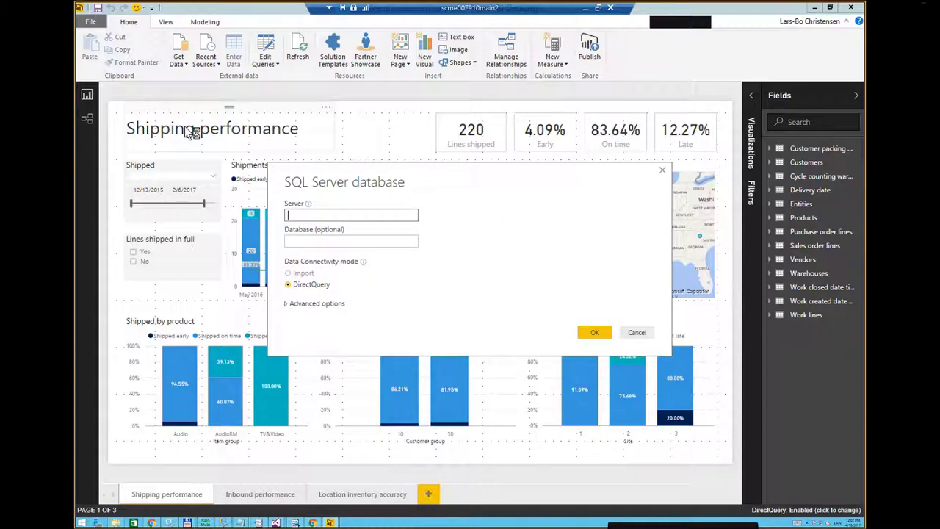
{"action": "type", "text": "ax"}
{"action": "key", "text": "BackSpace"}
{"action": "key", "text": "BackSpace"}
{"action": "type", "text": "."}
{"action": "key", "text": "Tab"}
{"action": "type", "text": "axdw"}
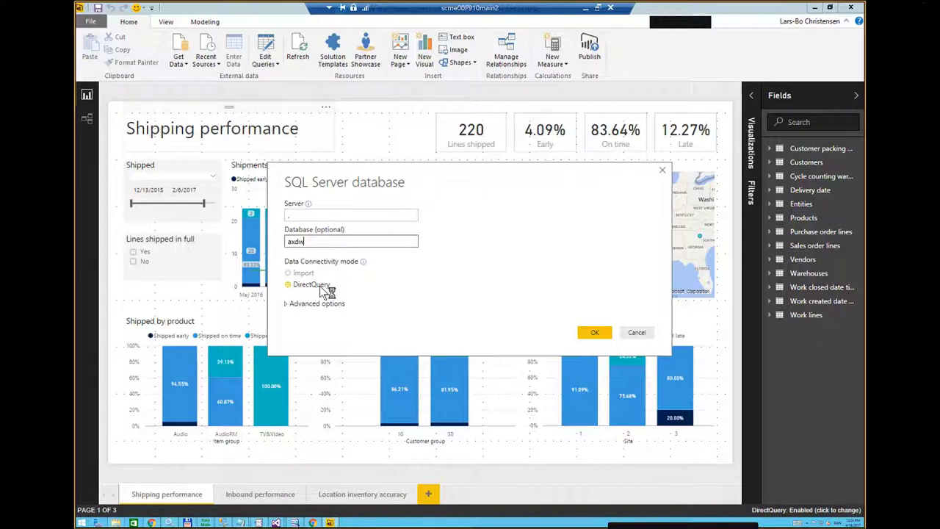
{"action": "left_click", "coordinate": [597, 332]}
{"action": "left_click", "coordinate": [636, 333]}
Select the Shipments over time chart for a look and go to the Inbound performance report page.
{"action": "left_click", "coordinate": [408, 173]}
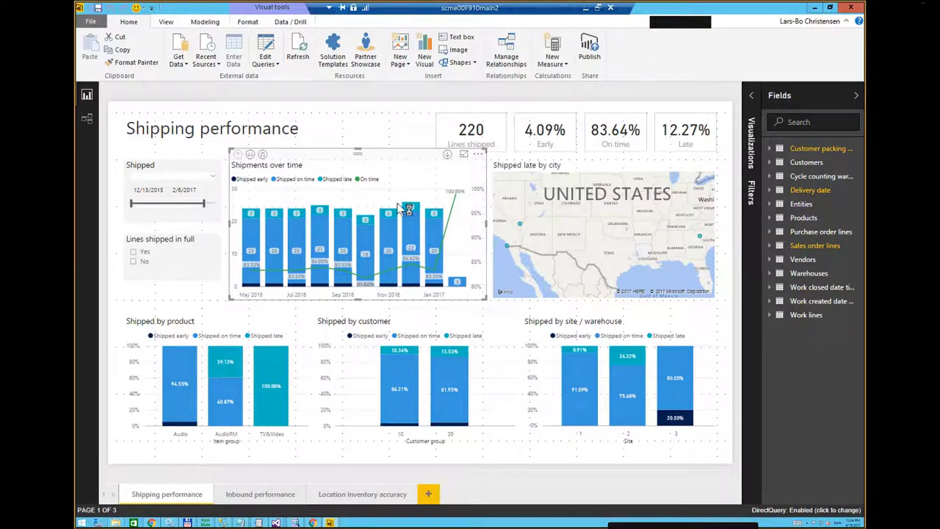
{"action": "left_click", "coordinate": [243, 494]}
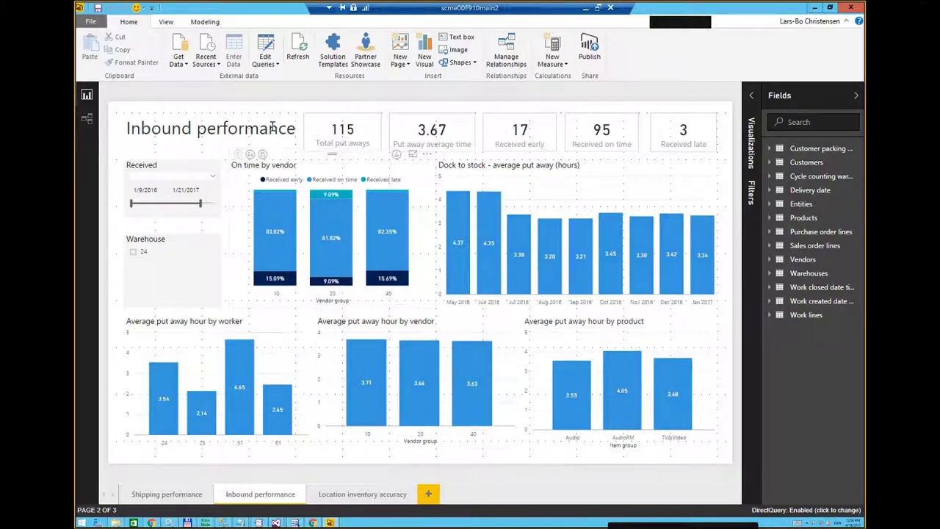
Request data from SQL Server with "." as the server and axdw as the database, proceeding to the credentials.
{"action": "left_click", "coordinate": [272, 68]}
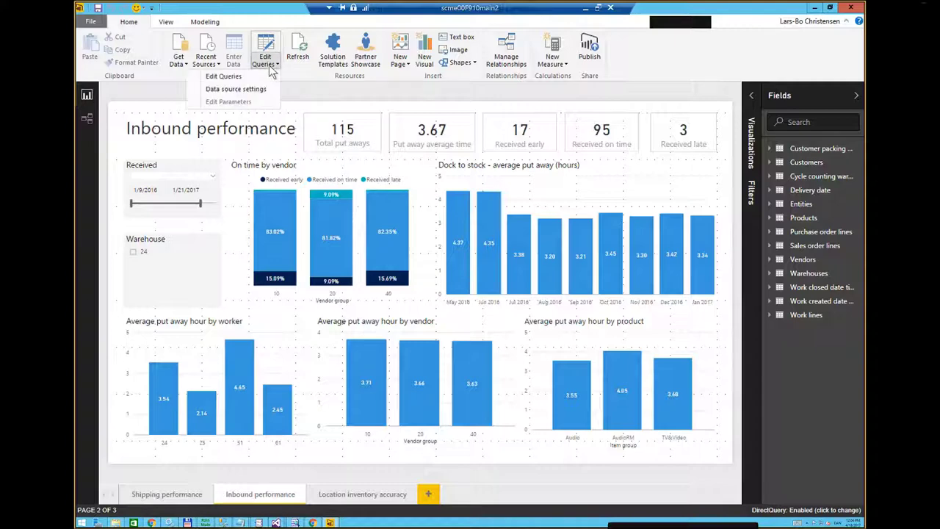
{"action": "left_click", "coordinate": [180, 60]}
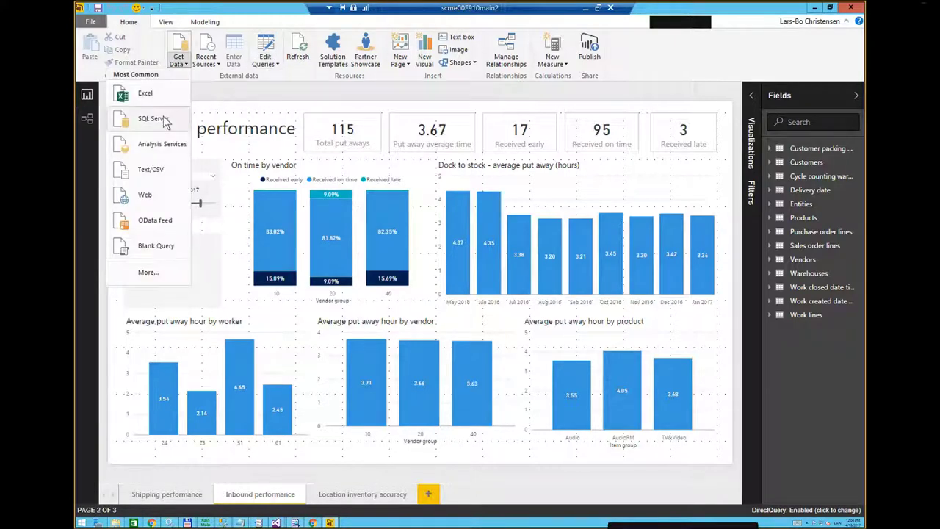
{"action": "left_click", "coordinate": [220, 130]}
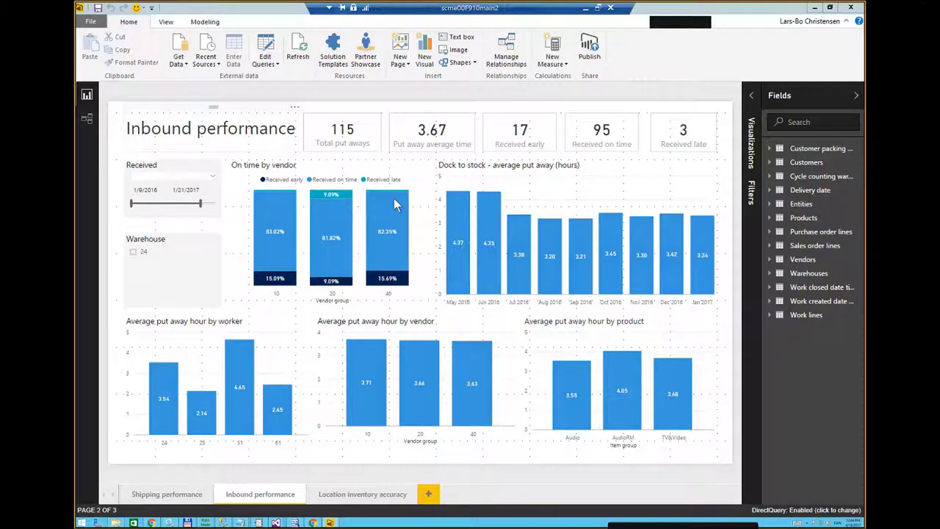
{"action": "type", "text": "."}
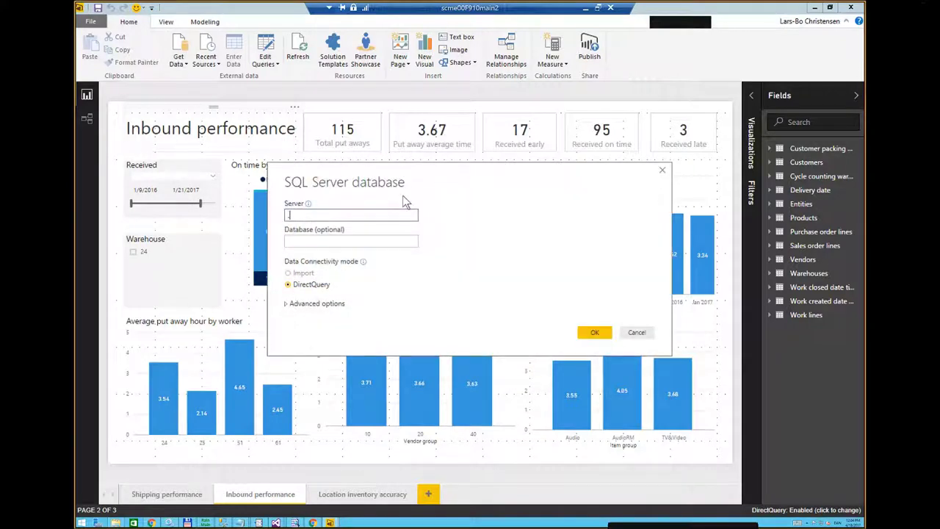
{"action": "key", "text": "Tab"}
{"action": "type", "text": "axdw"}
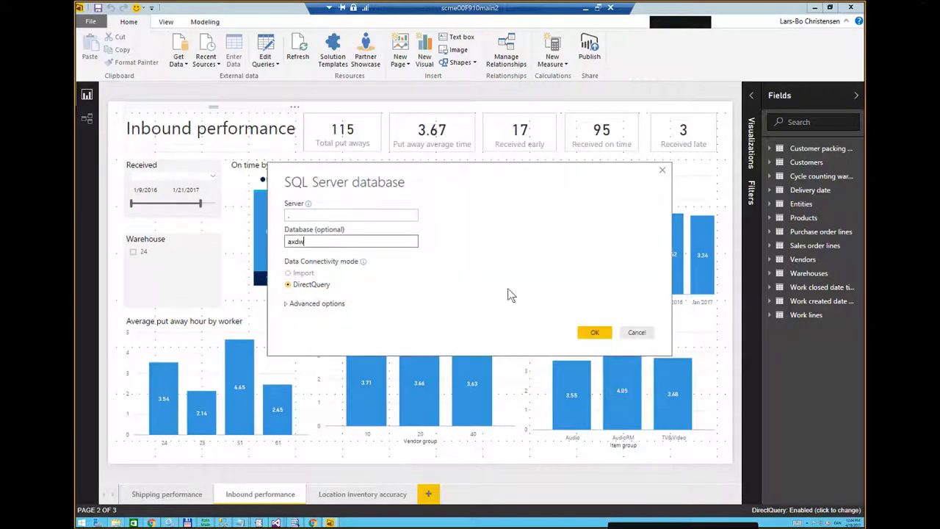
{"action": "left_click", "coordinate": [593, 334]}
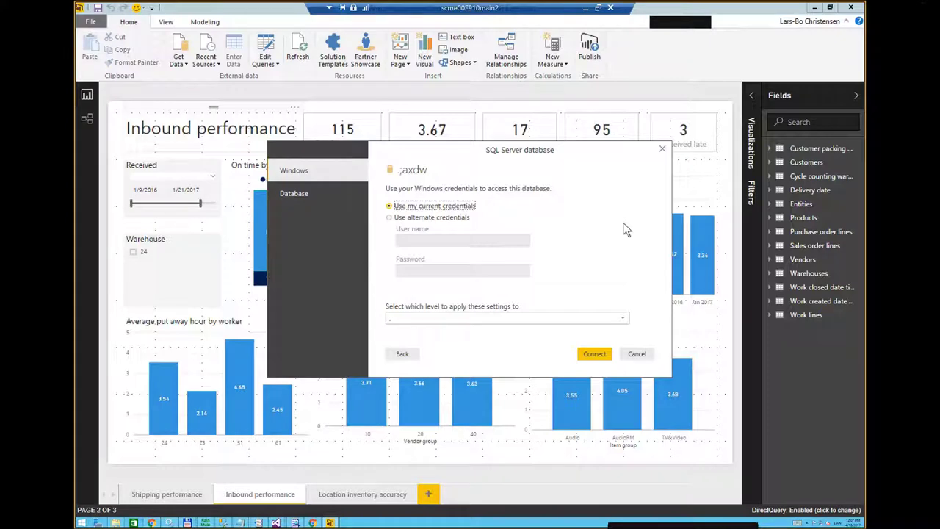
Look over the alternate Windows and Database sign-in options and connect to the axdw database with the current Windows credentials.
{"action": "left_click", "coordinate": [423, 218]}
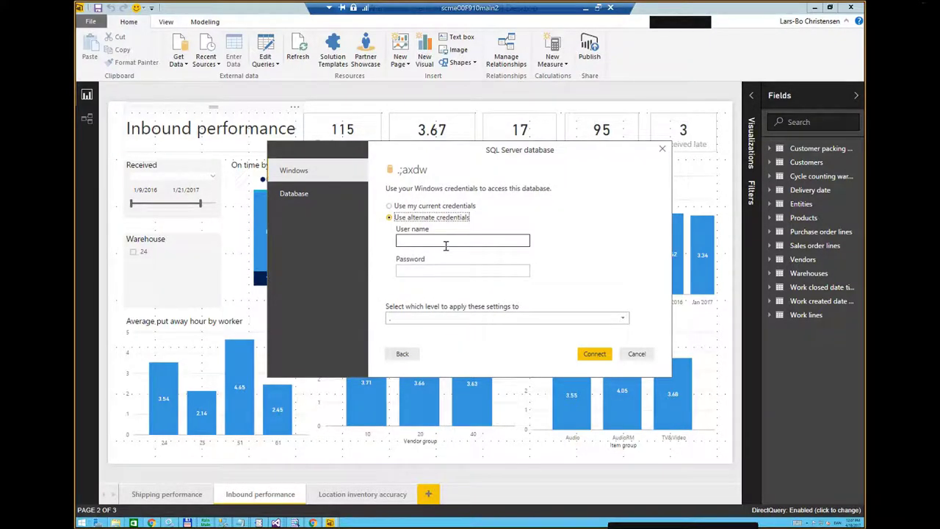
{"action": "left_click", "coordinate": [336, 194]}
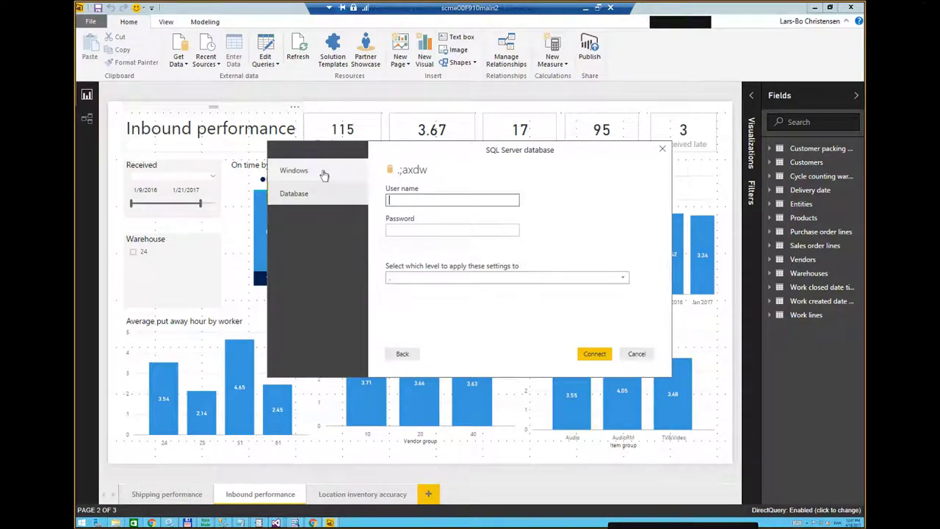
{"action": "left_click", "coordinate": [316, 171]}
{"action": "left_click", "coordinate": [591, 353]}
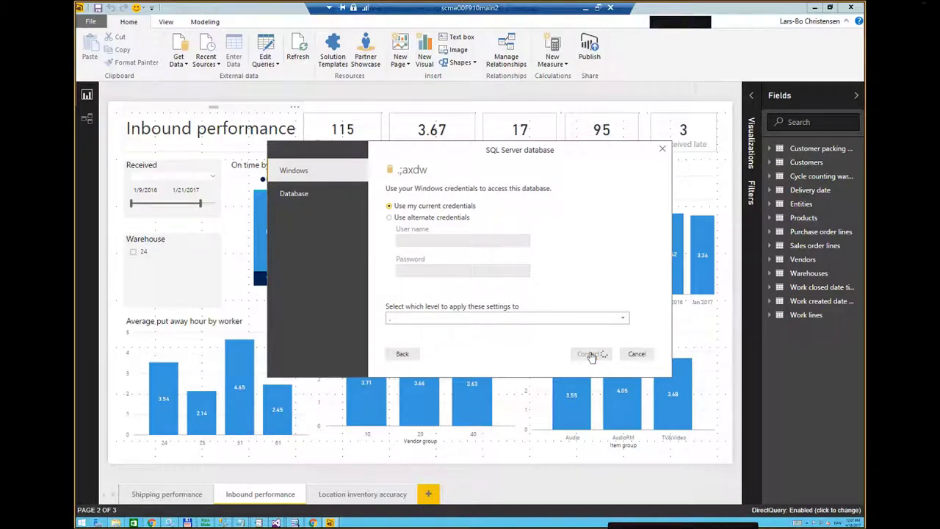
{"action": "left_click", "coordinate": [526, 289]}
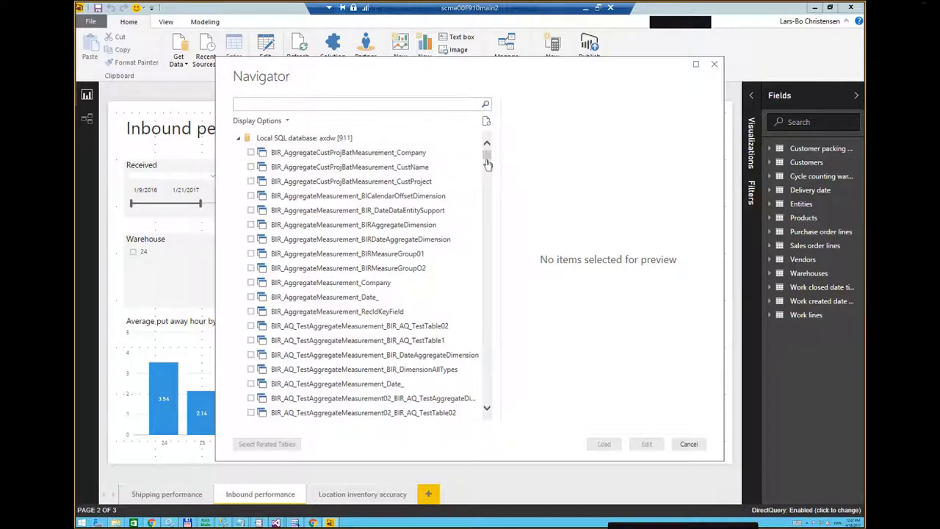
Look through the axdw table list and search it for "ware".
{"action": "left_click_drag", "start_coordinate": [487, 163], "coordinate": [468, 346]}
{"action": "left_click", "coordinate": [332, 102]}
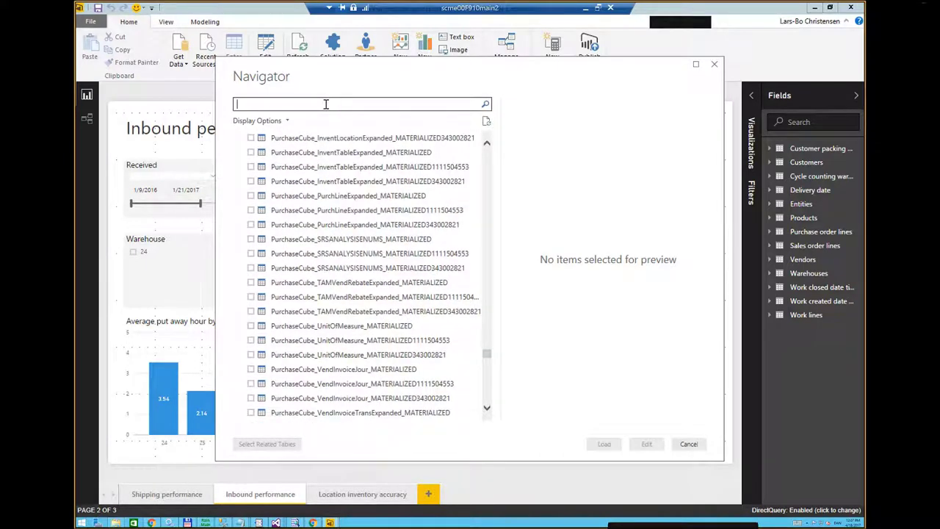
{"action": "type", "text": "ware"}
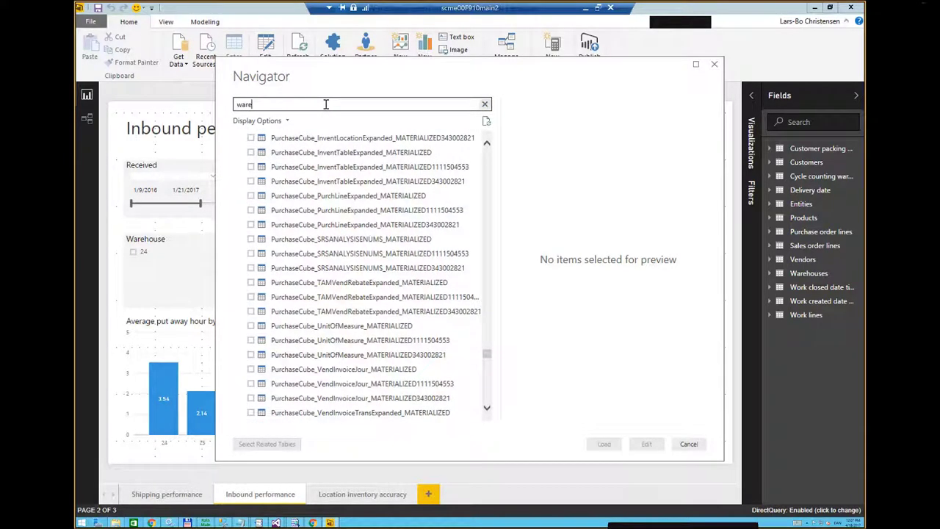
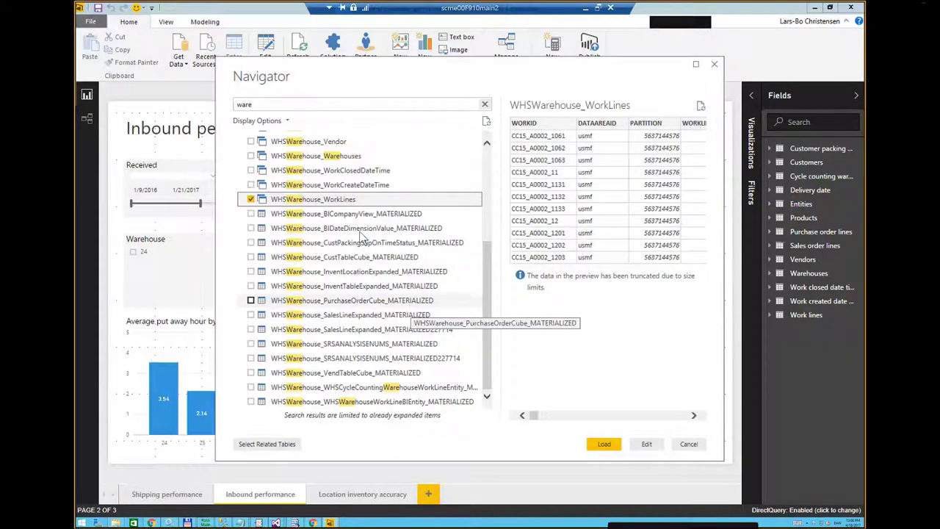
Mark the WHSWarehouse_WorkClosedDateTime and WHSWarehouse_WorkCreateDateTime views for import and cancel without loading them.
{"action": "left_click", "coordinate": [251, 170]}
{"action": "left_click", "coordinate": [250, 185]}
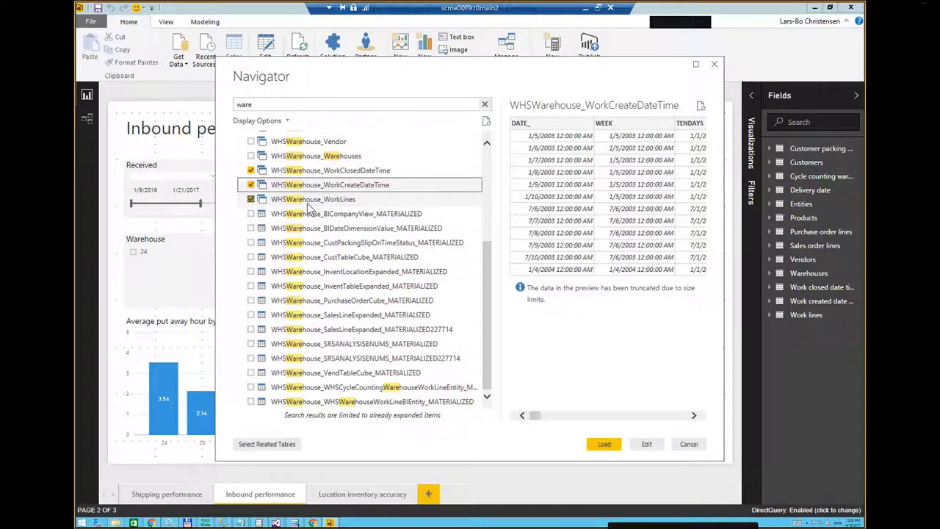
{"action": "left_click", "coordinate": [689, 445]}
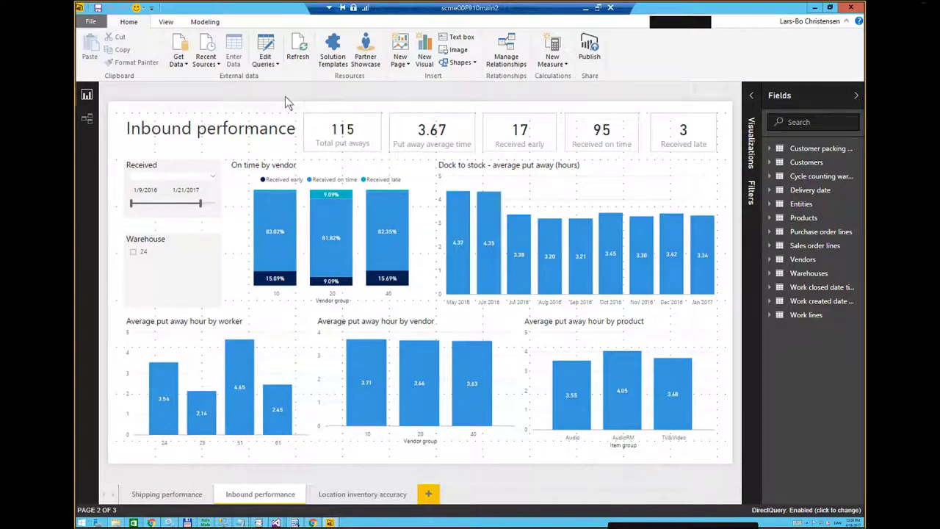
Open the query editor, view the applied steps of the Customers and Delivery date queries, and close the editor without applying anything.
{"action": "left_click", "coordinate": [270, 64]}
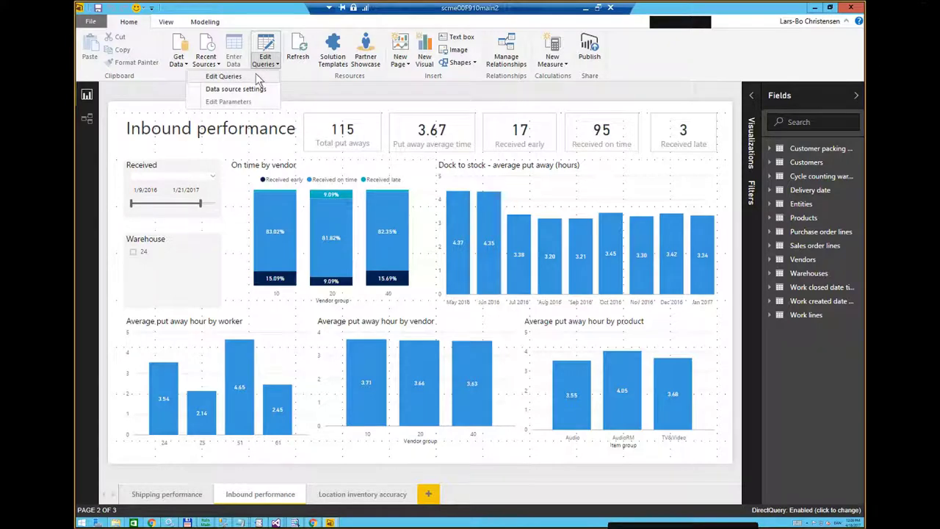
{"action": "left_click", "coordinate": [256, 75]}
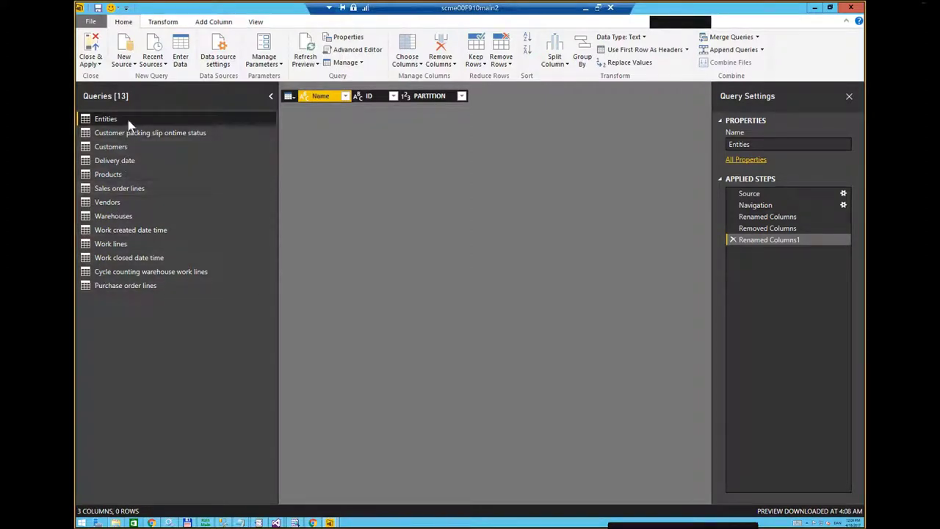
{"action": "left_click", "coordinate": [114, 149]}
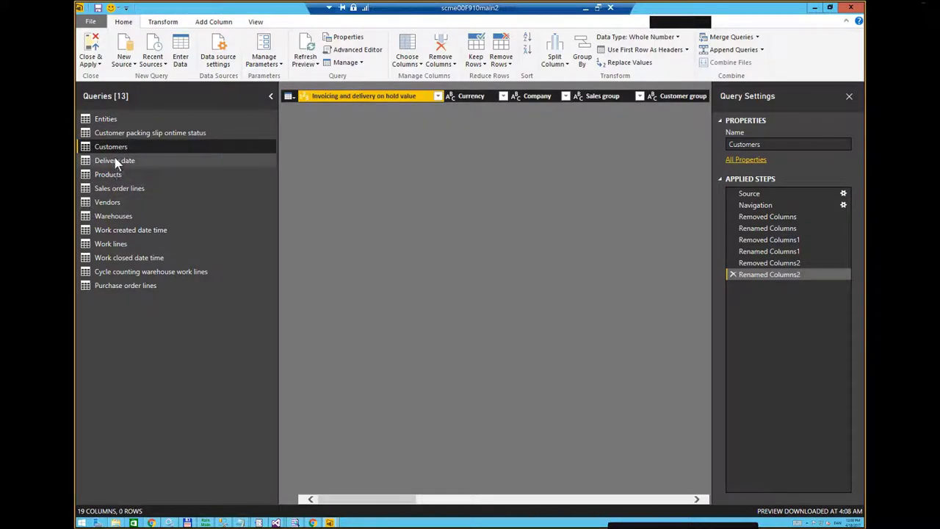
{"action": "left_click", "coordinate": [115, 160]}
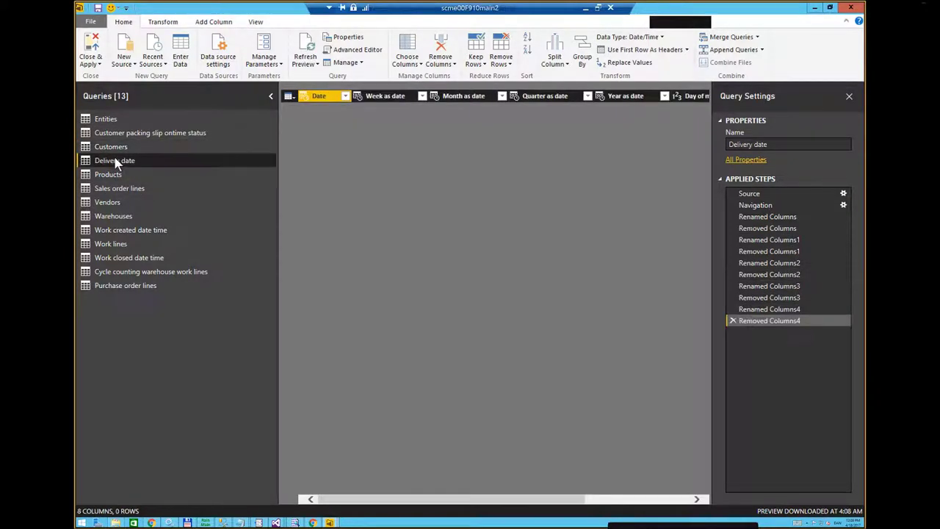
{"action": "left_click", "coordinate": [94, 64]}
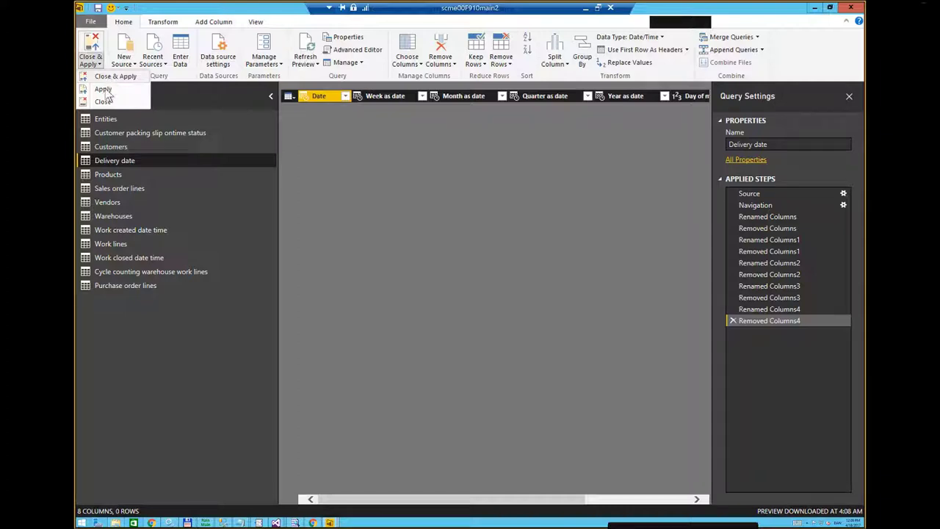
{"action": "left_click", "coordinate": [105, 103]}
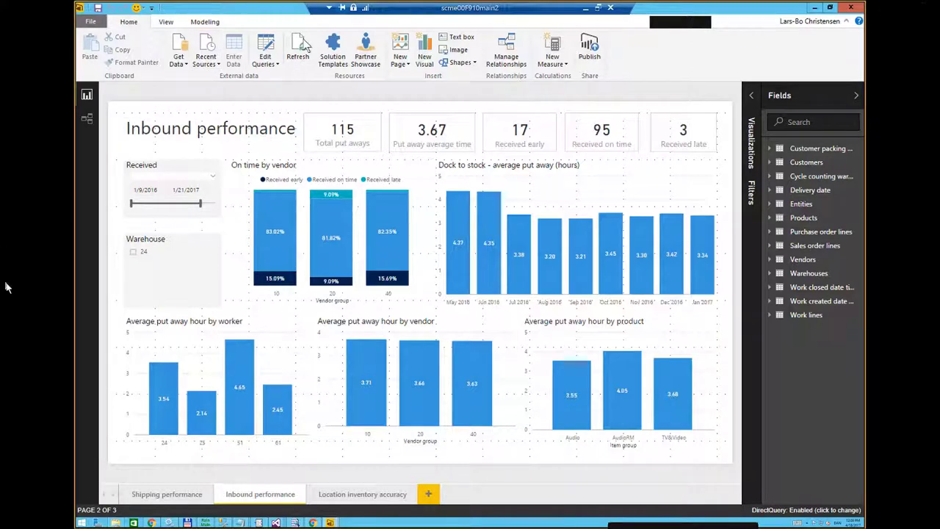
List the fields of the Sales order lines table in a widened field list and show the commands available for the Has rebate field.
{"action": "left_click", "coordinate": [772, 248]}
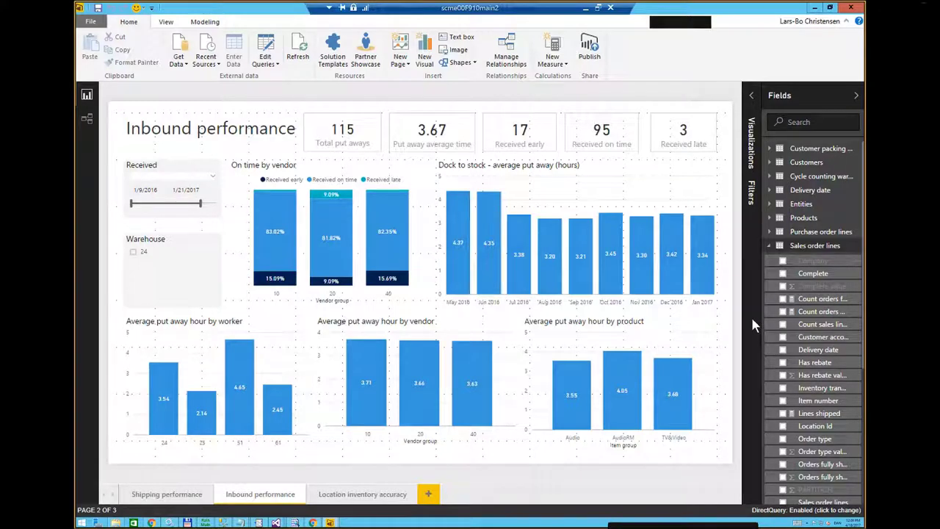
{"action": "left_click_drag", "start_coordinate": [751, 323], "coordinate": [709, 317]}
{"action": "scroll", "coordinate": [770, 271], "scroll_direction": "down", "scroll_amount": 3}
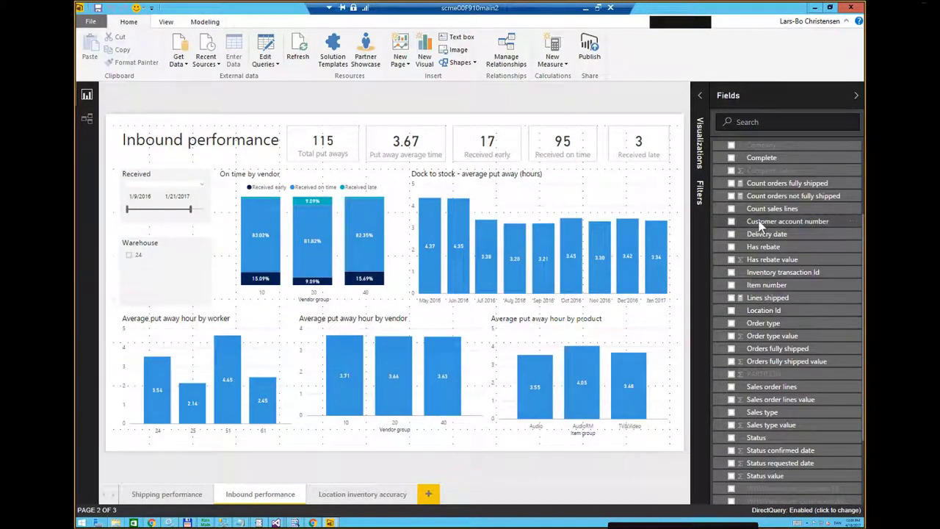
{"action": "right_click", "coordinate": [814, 249]}
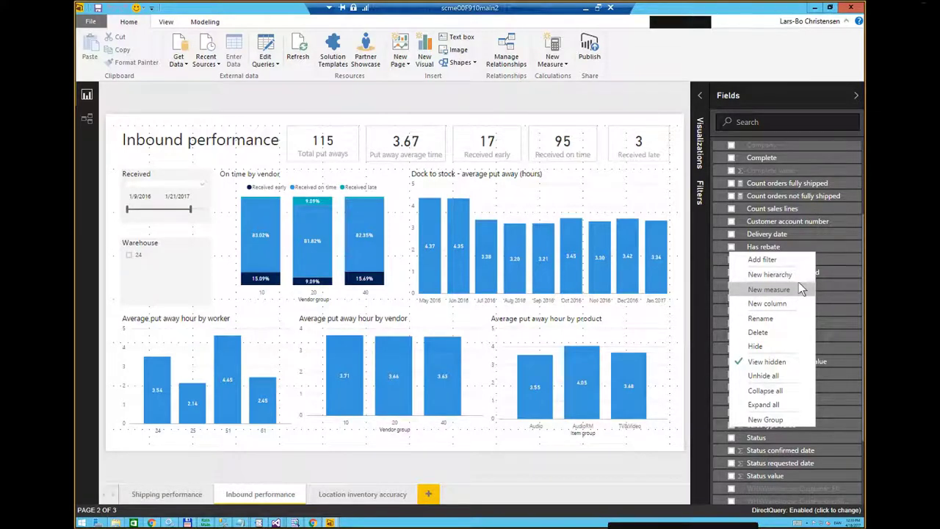
Display the DAX formula of the Count orders fully shipped measure and examine its COUNTAX and FILTER expression.
{"action": "left_click", "coordinate": [810, 181]}
{"action": "left_click", "coordinate": [811, 183]}
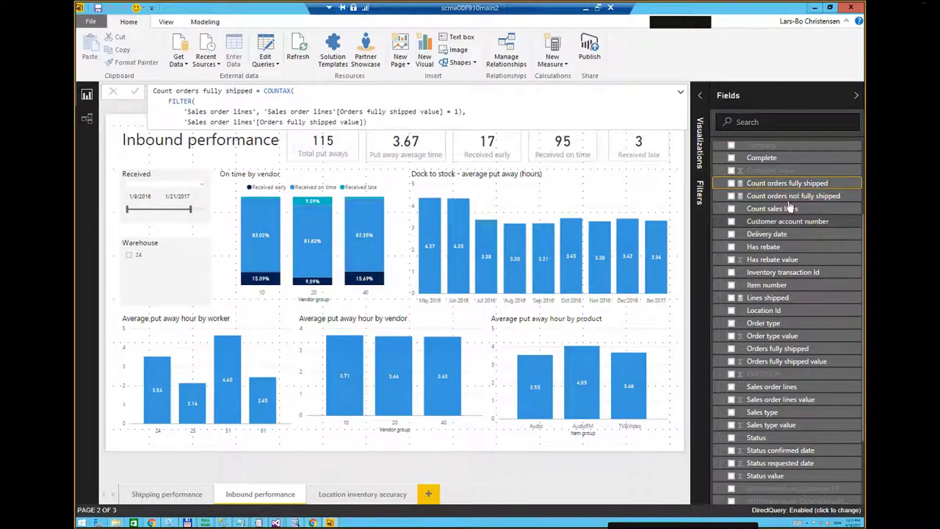
{"action": "left_click", "coordinate": [342, 116]}
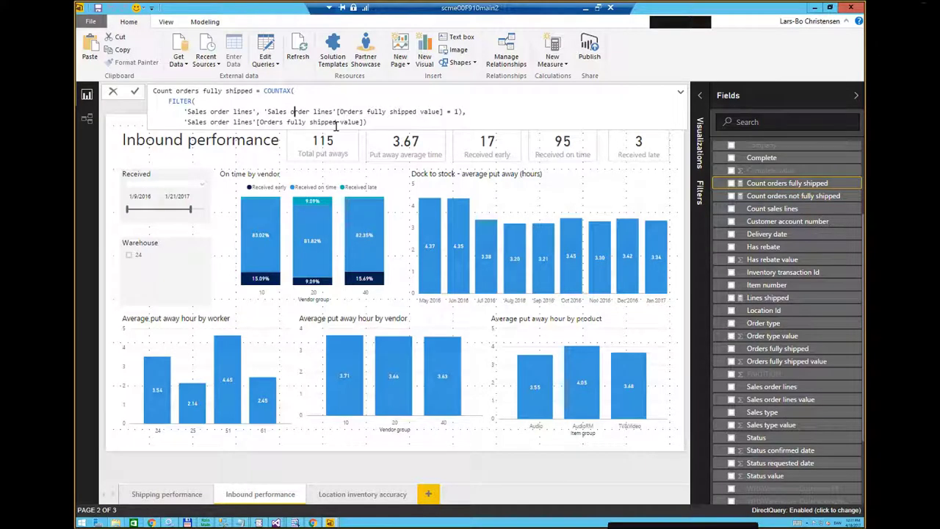
{"action": "left_click", "coordinate": [291, 92]}
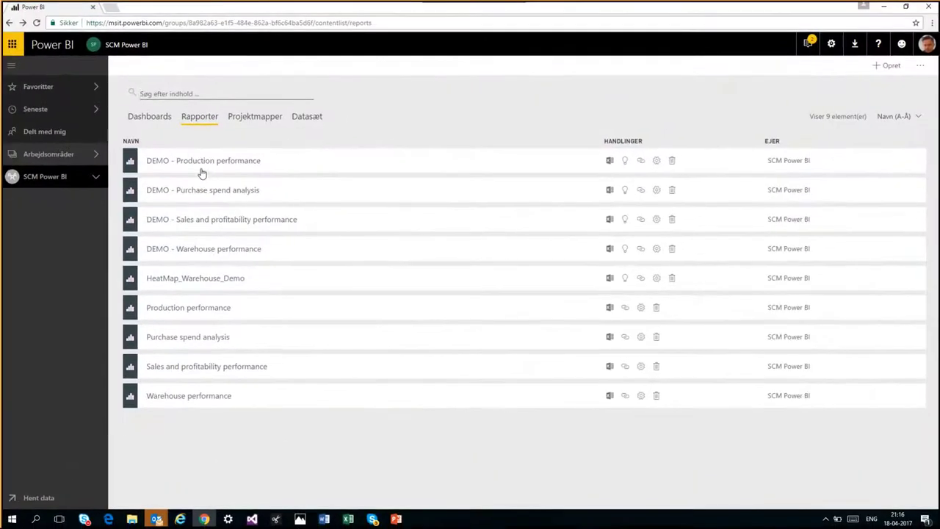
In the Power BI service, browse the pages of the DEMO - Sales and profitability performance report and return to the report list.
{"action": "left_click", "coordinate": [202, 221]}
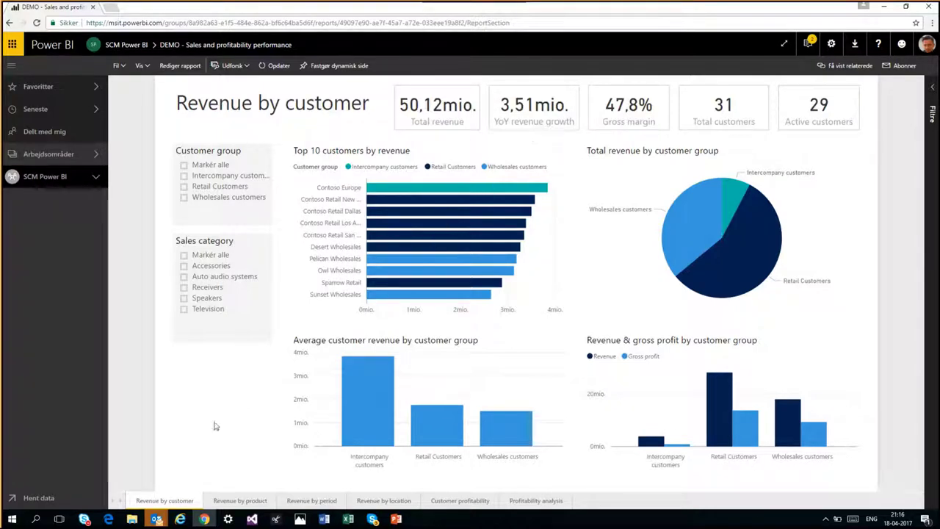
{"action": "left_click", "coordinate": [233, 501]}
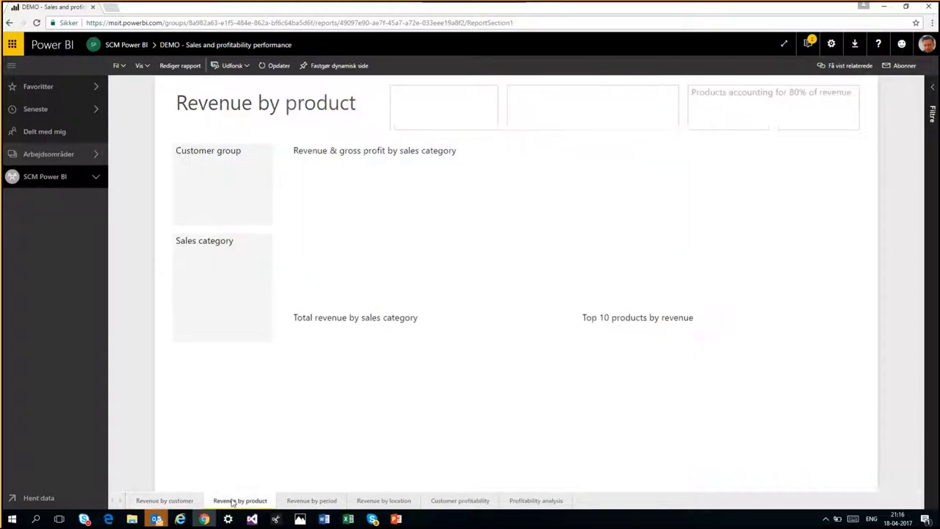
{"action": "left_click", "coordinate": [313, 501]}
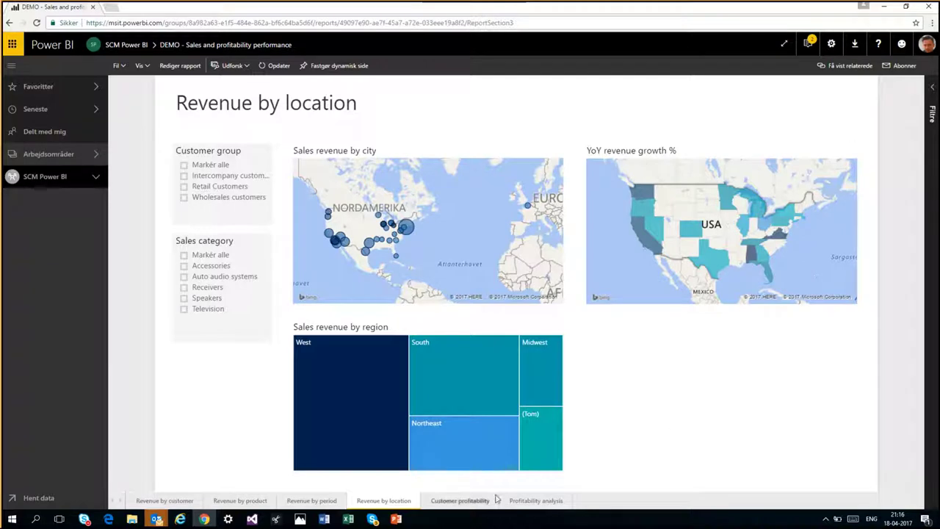
{"action": "left_click", "coordinate": [460, 501]}
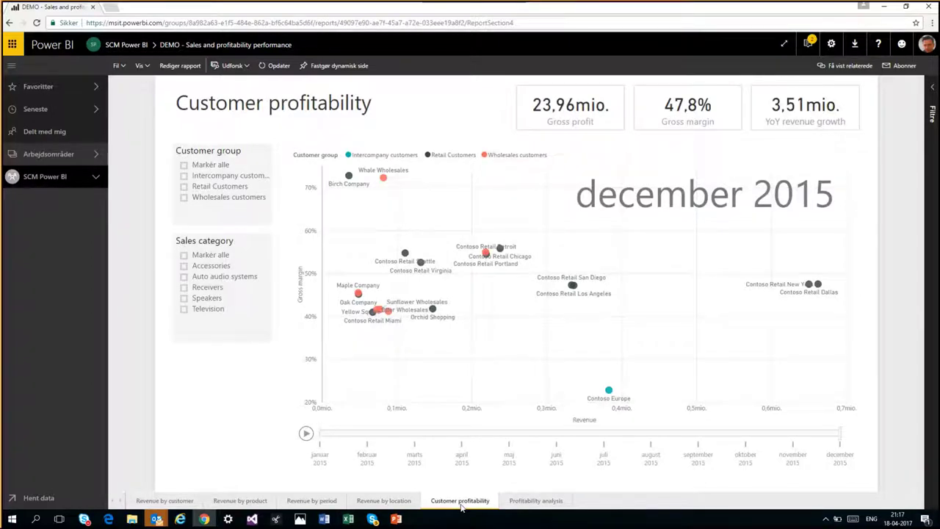
{"action": "left_click", "coordinate": [529, 502]}
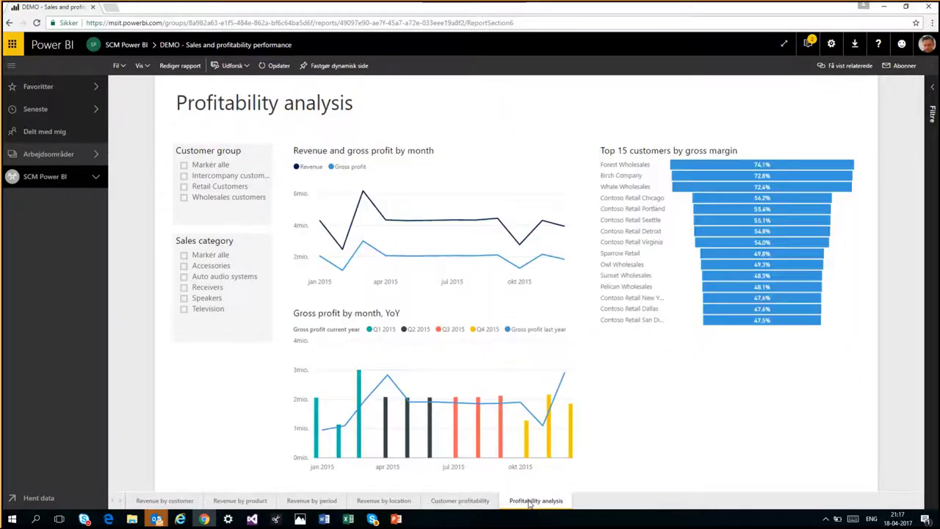
{"action": "left_click", "coordinate": [9, 23]}
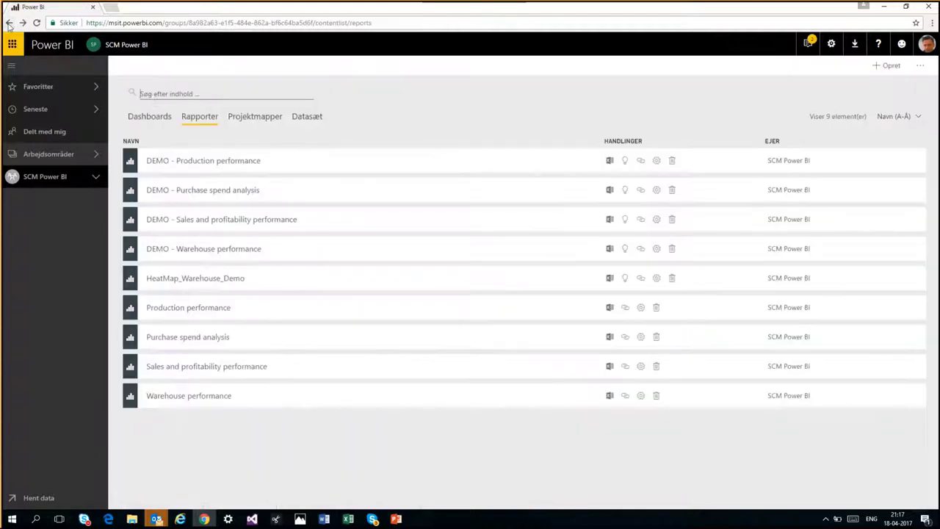
Open the DEMO - Purchase spend analysis report and view its purchase pages by vendor, product, period and vendor location.
{"action": "left_click", "coordinate": [250, 193]}
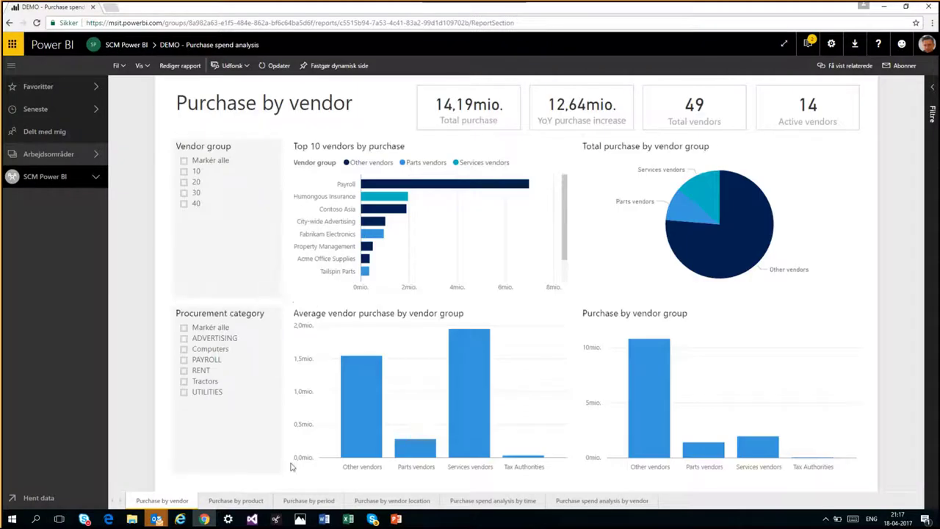
{"action": "left_click", "coordinate": [238, 502]}
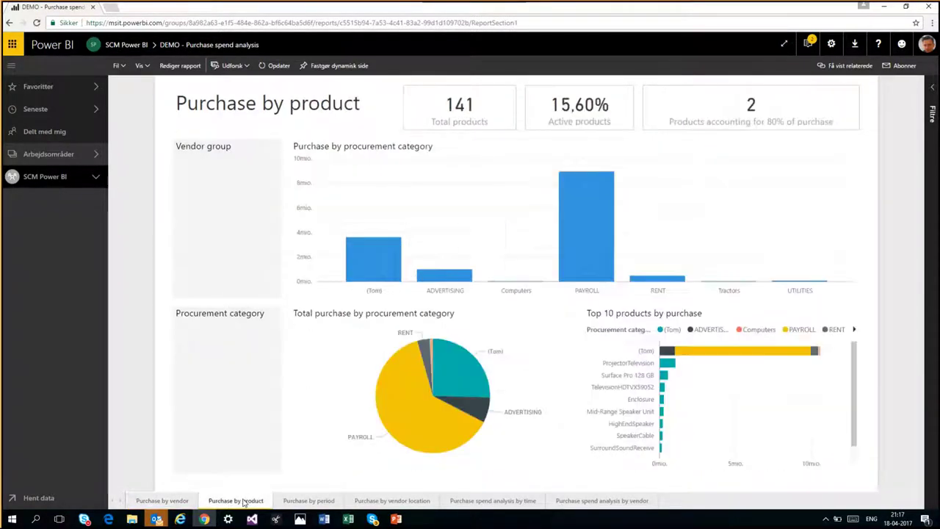
{"action": "left_click", "coordinate": [309, 504]}
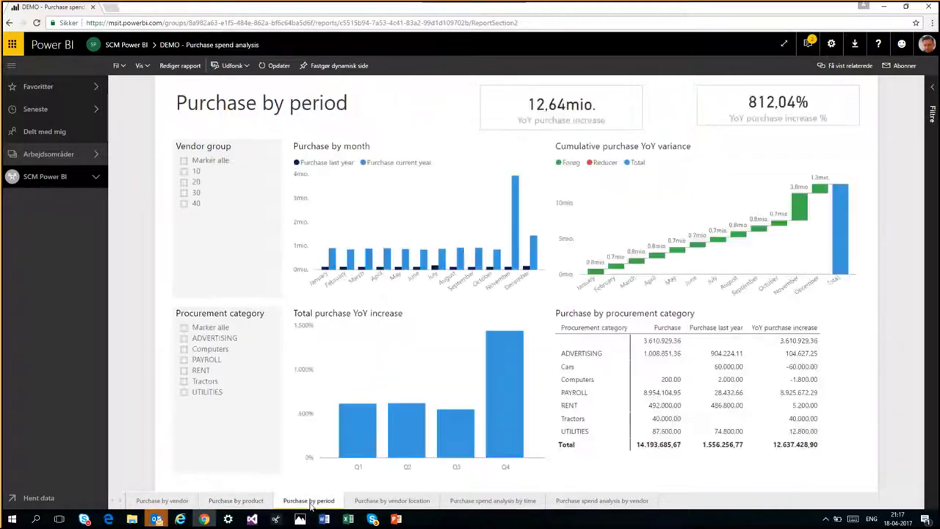
{"action": "left_click", "coordinate": [391, 502]}
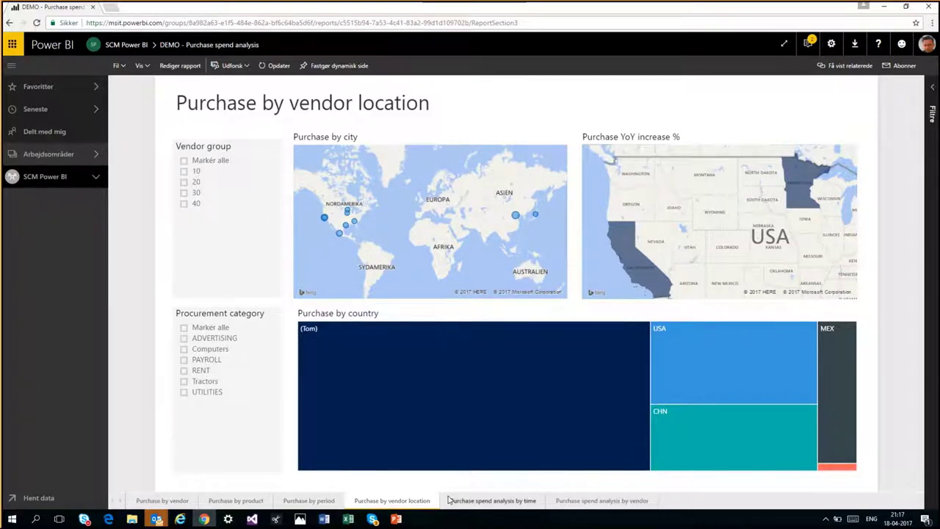
Highlight an eastern US city on the Purchase by city map and view the purchase spend analysis pages by time and by vendor.
{"action": "mouse_move", "coordinate": [629, 408]}
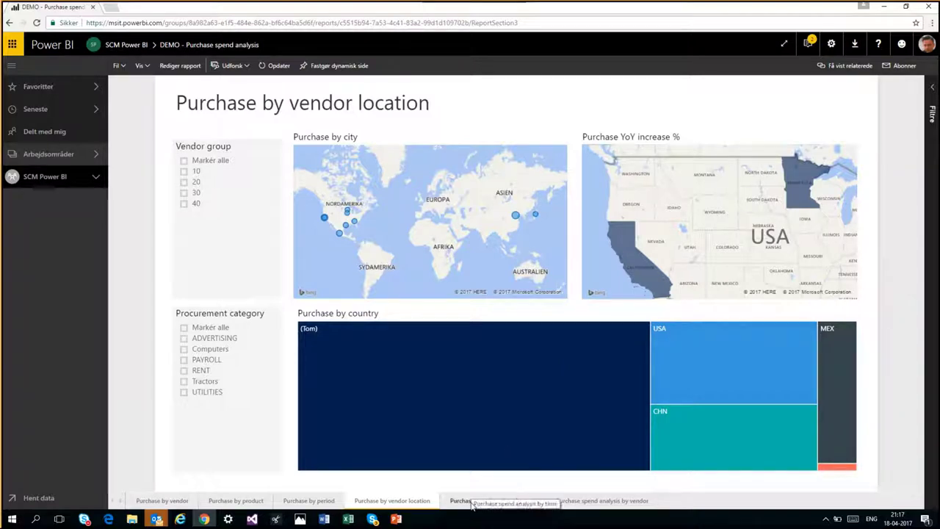
{"action": "left_click", "coordinate": [355, 223]}
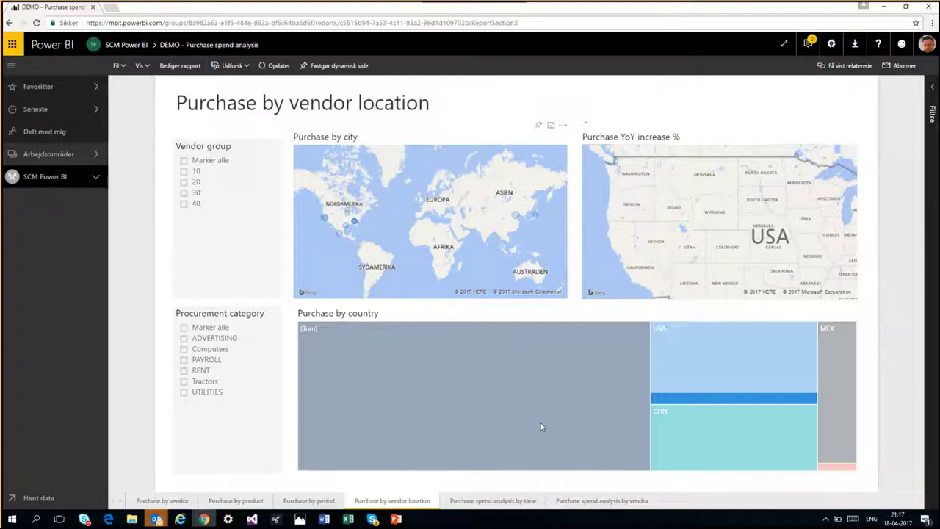
{"action": "left_click", "coordinate": [502, 503]}
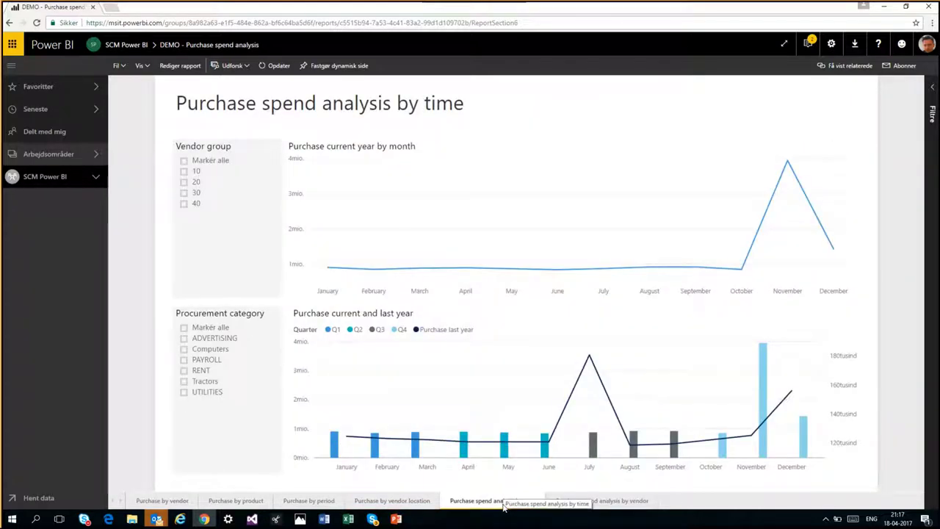
{"action": "left_click", "coordinate": [602, 501]}
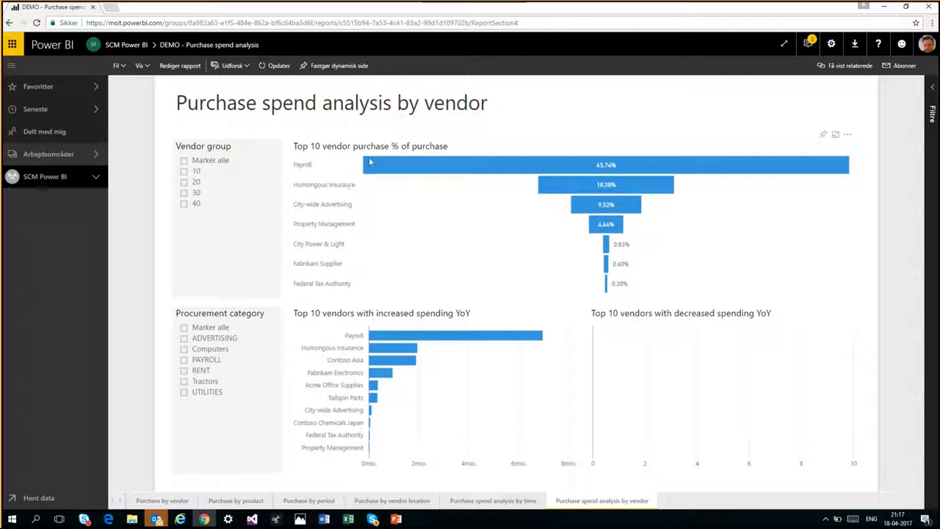
Filter the vendor spend analysis page by vendor group 10, clear the filter and return to the report list.
{"action": "left_click", "coordinate": [184, 172]}
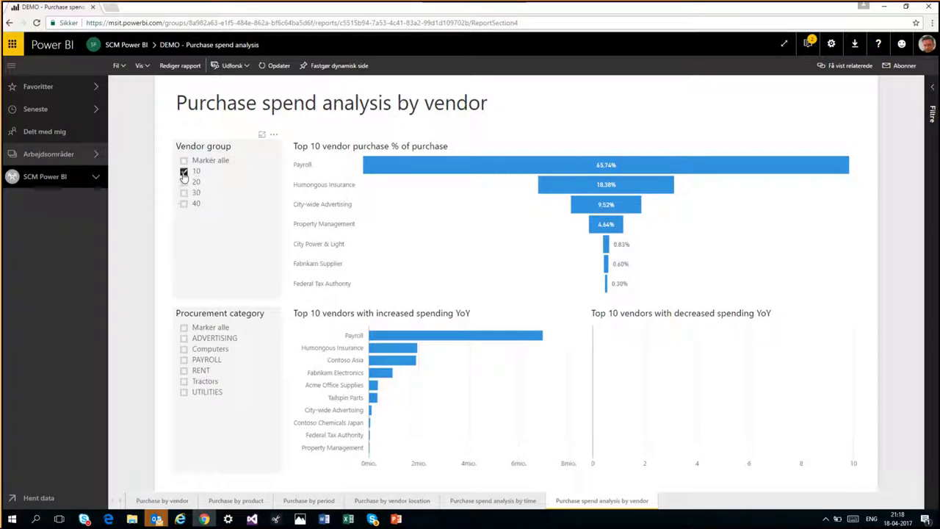
{"action": "left_click", "coordinate": [184, 173]}
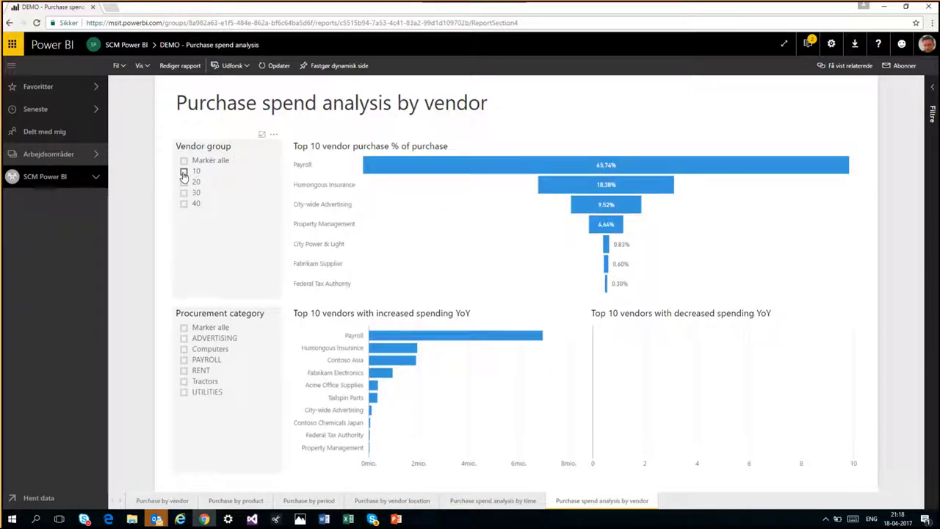
{"action": "left_click", "coordinate": [9, 23]}
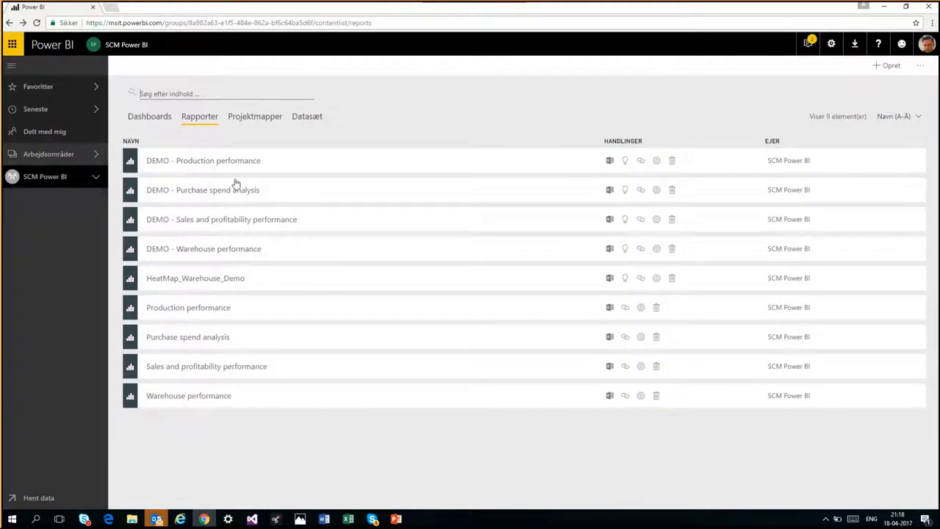
Open the DEMO - Production performance report and view its pages on production performance, defects by product and resource, defect trends and production variances.
{"action": "left_click", "coordinate": [227, 163]}
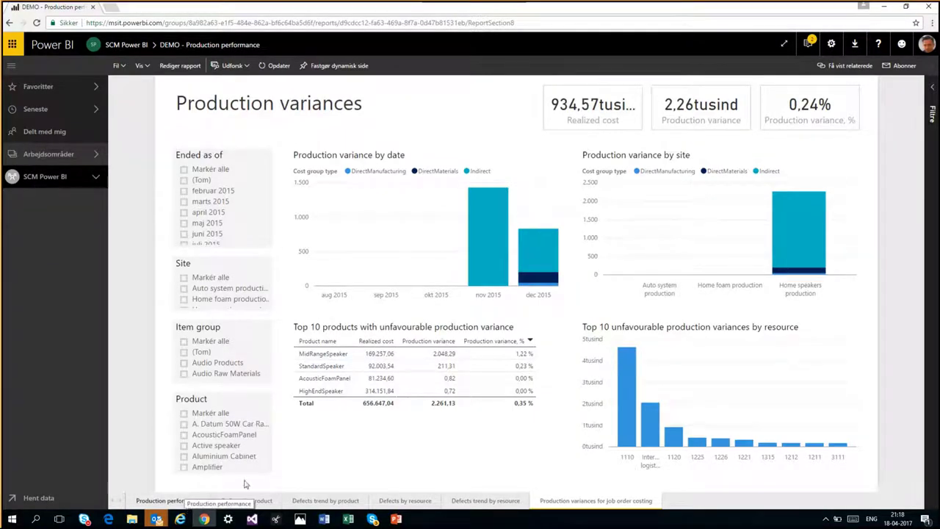
{"action": "left_click", "coordinate": [180, 502]}
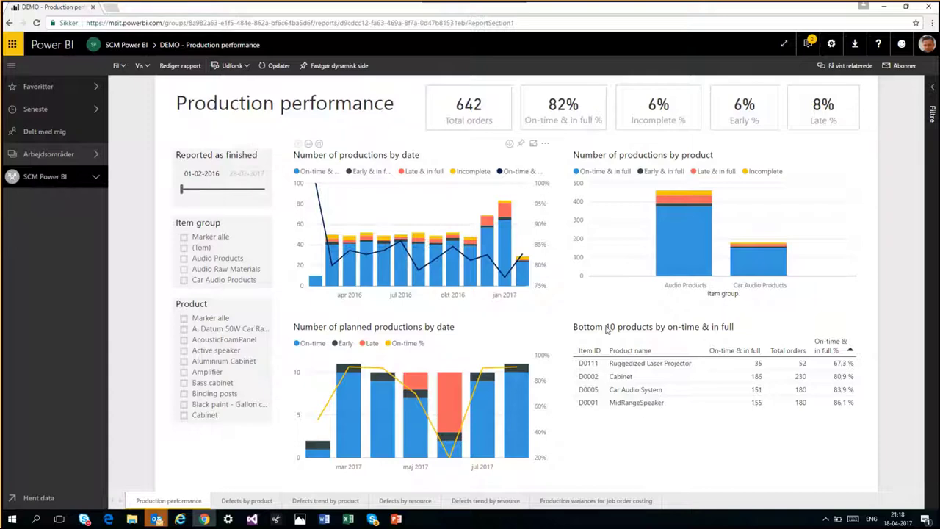
{"action": "left_click", "coordinate": [257, 503]}
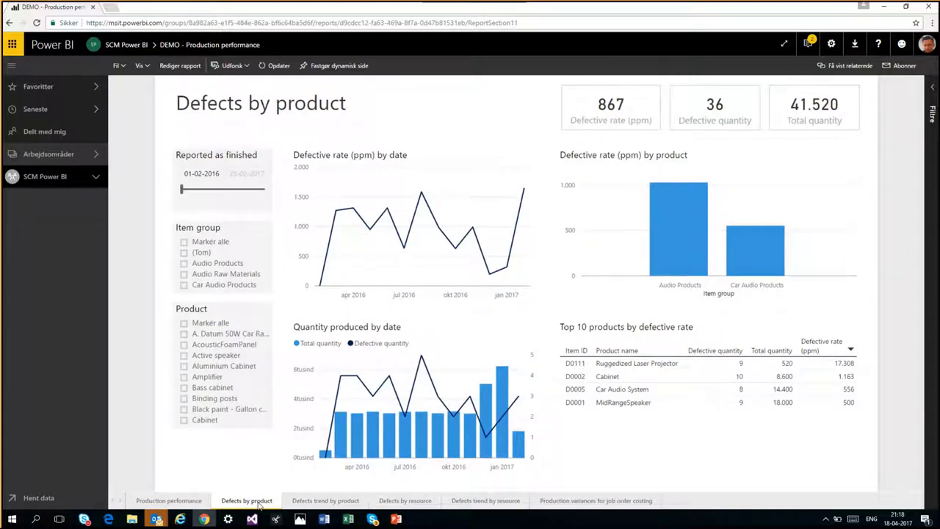
{"action": "left_click", "coordinate": [312, 502]}
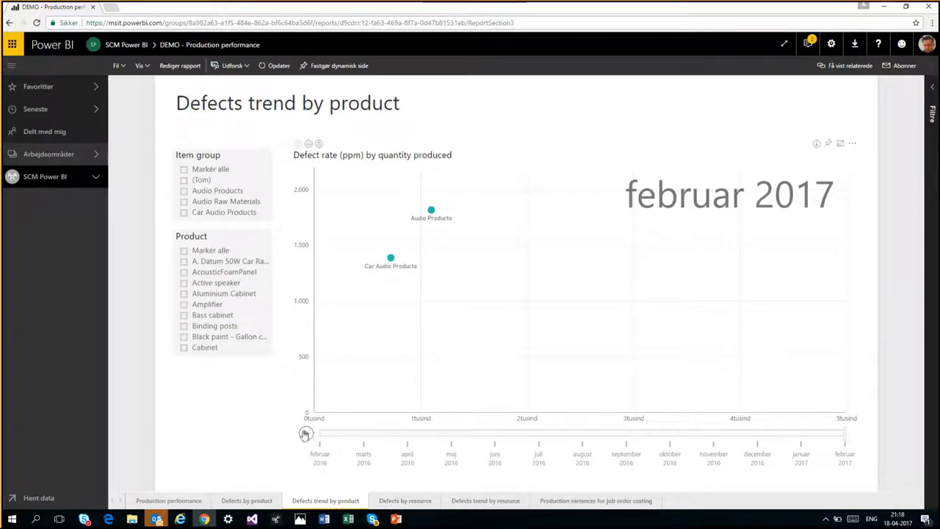
{"action": "left_click", "coordinate": [397, 501]}
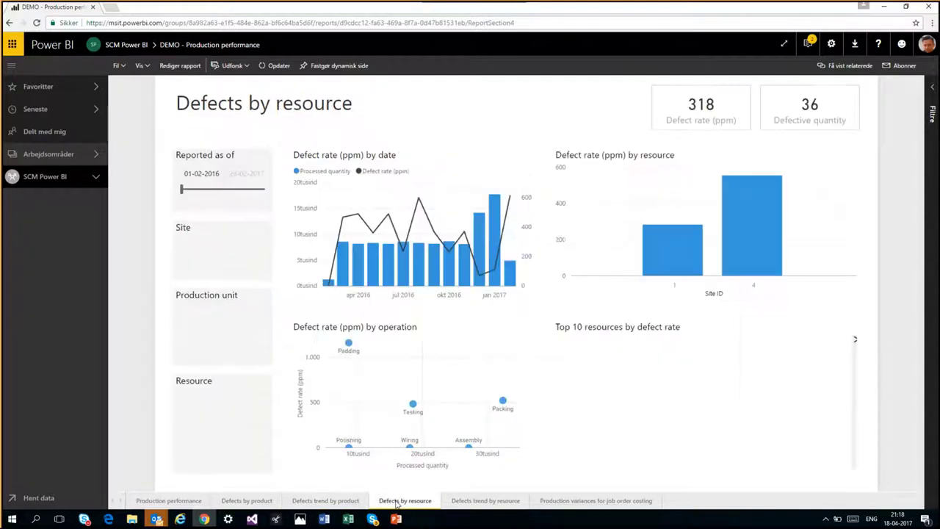
{"action": "left_click", "coordinate": [485, 501]}
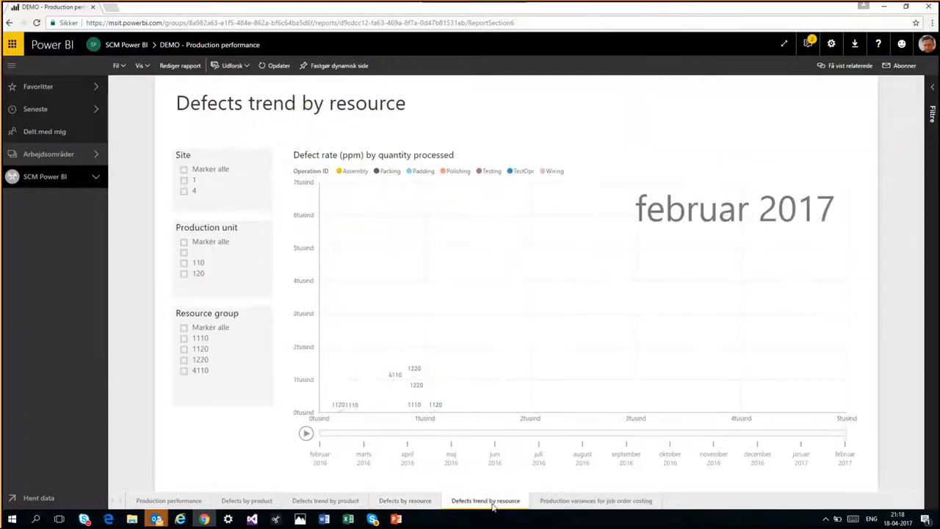
{"action": "left_click", "coordinate": [575, 501]}
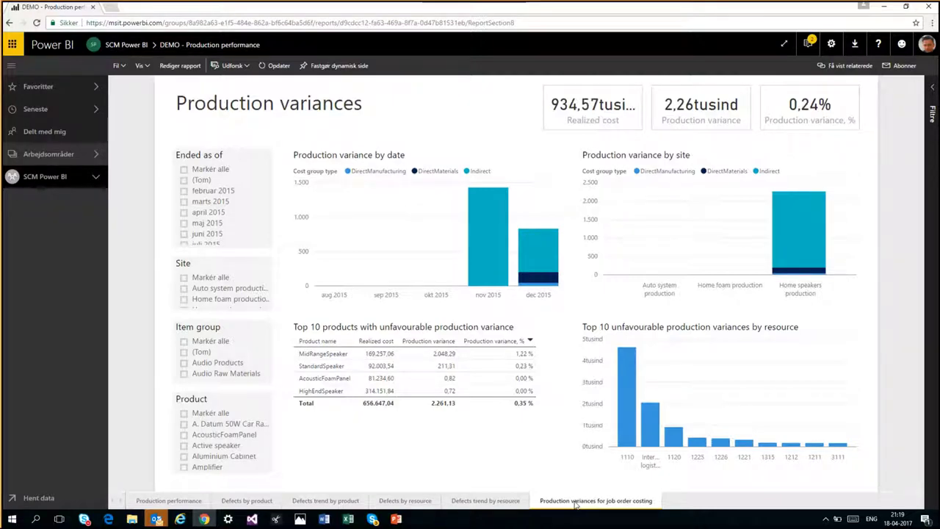
Open the DEMO - Warehouse performance report in editing view and look through its Inbound performance, Location inventory accuracy and Shipping performance pages.
{"action": "left_click", "coordinate": [8, 24]}
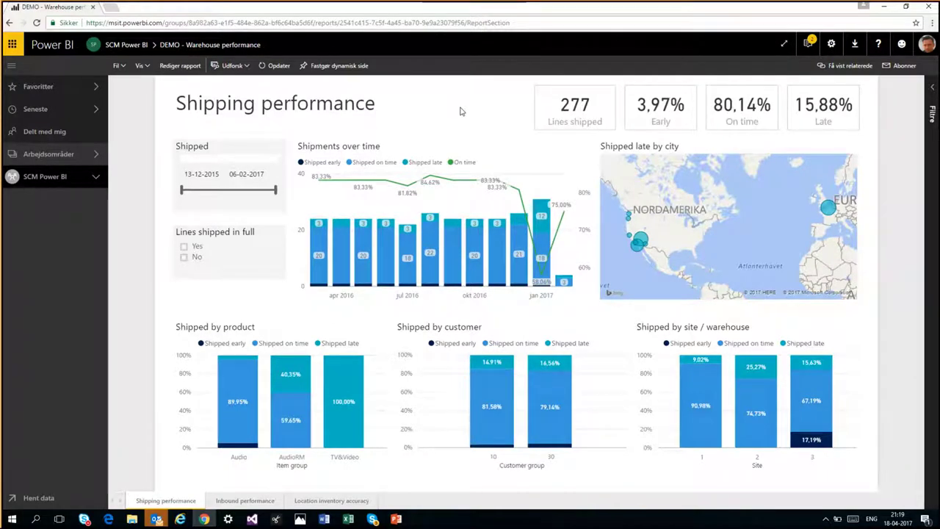
{"action": "left_click", "coordinate": [180, 66]}
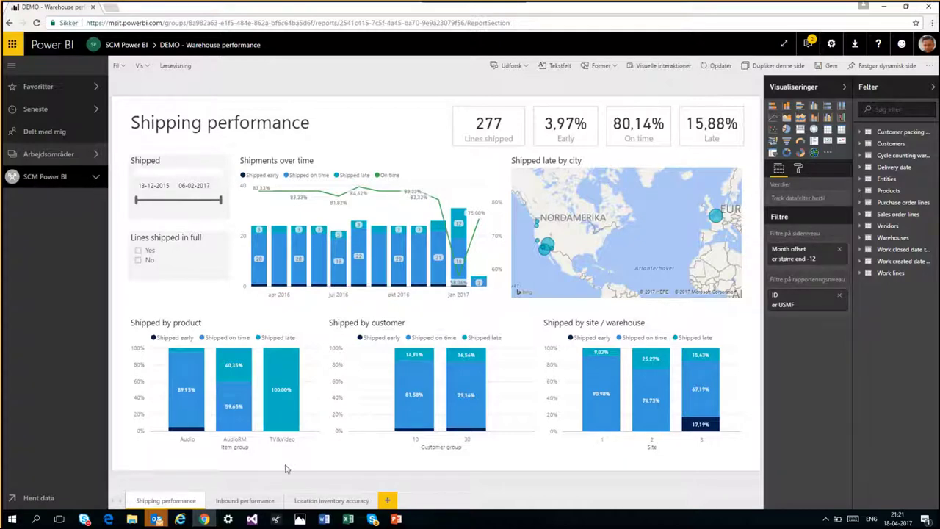
{"action": "left_click", "coordinate": [238, 502]}
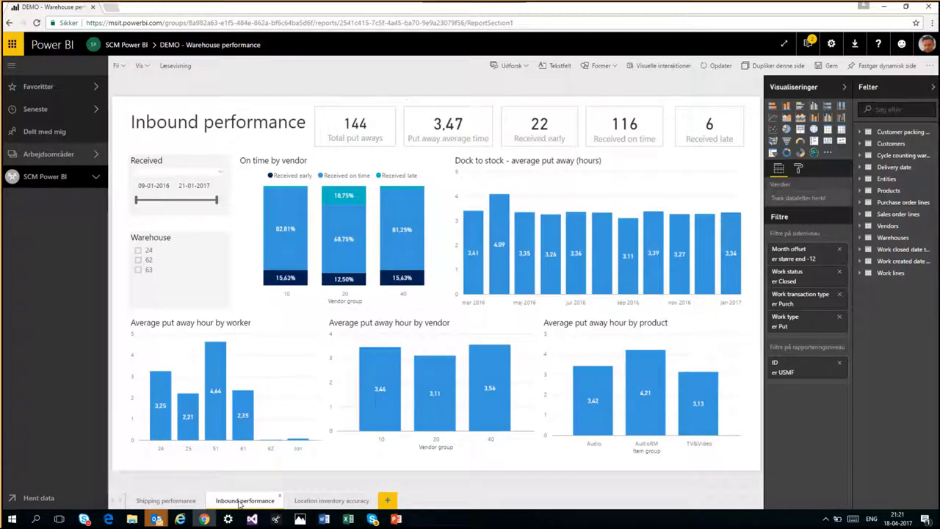
{"action": "left_click", "coordinate": [319, 505]}
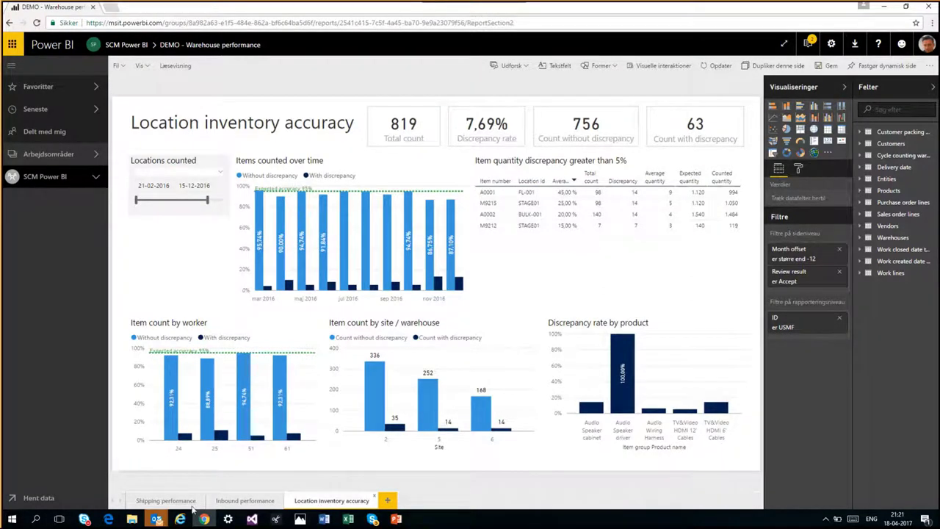
{"action": "left_click", "coordinate": [167, 501]}
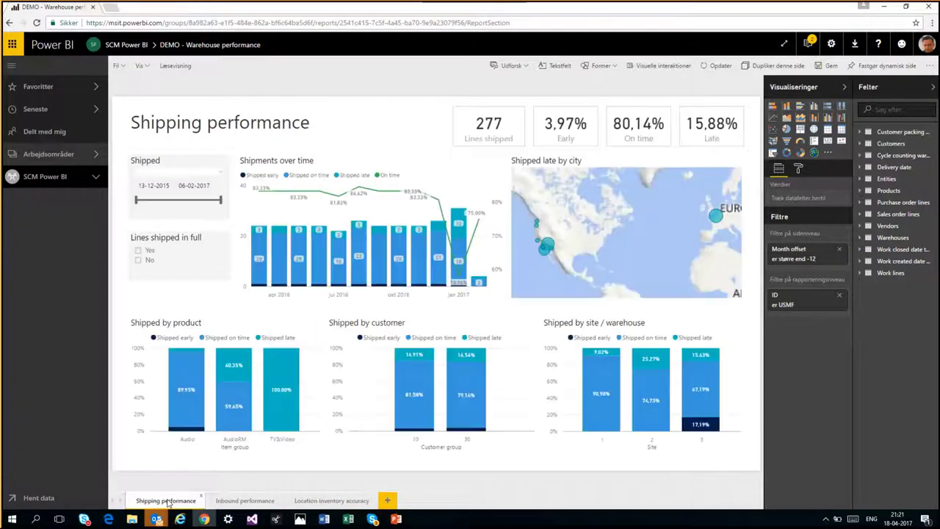
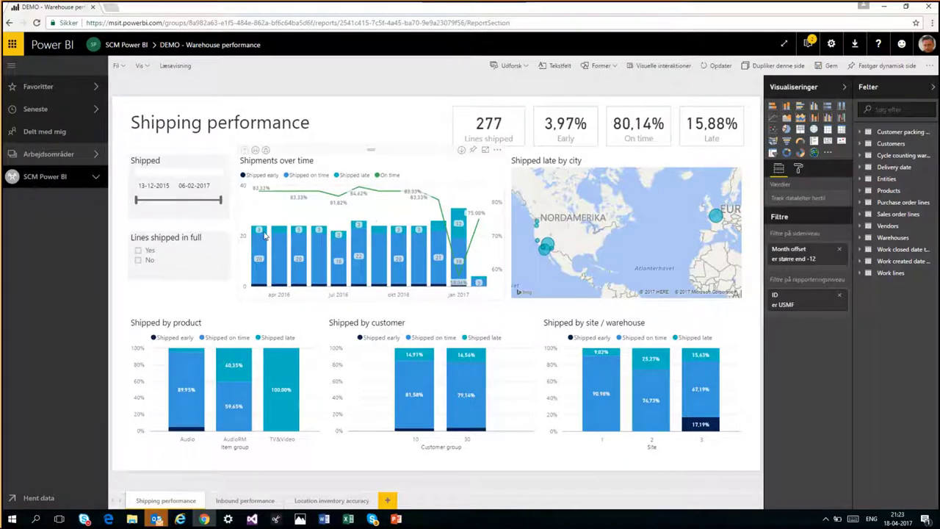
Filter the Shipping performance page by lines shipped in full, first Yes and then No, and clear the filter.
{"action": "mouse_move", "coordinate": [266, 235]}
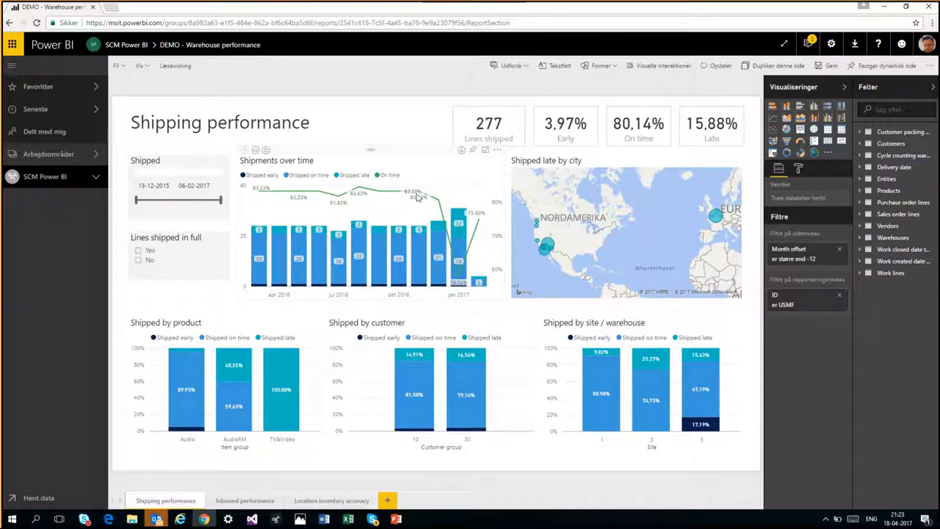
{"action": "mouse_move", "coordinate": [444, 224]}
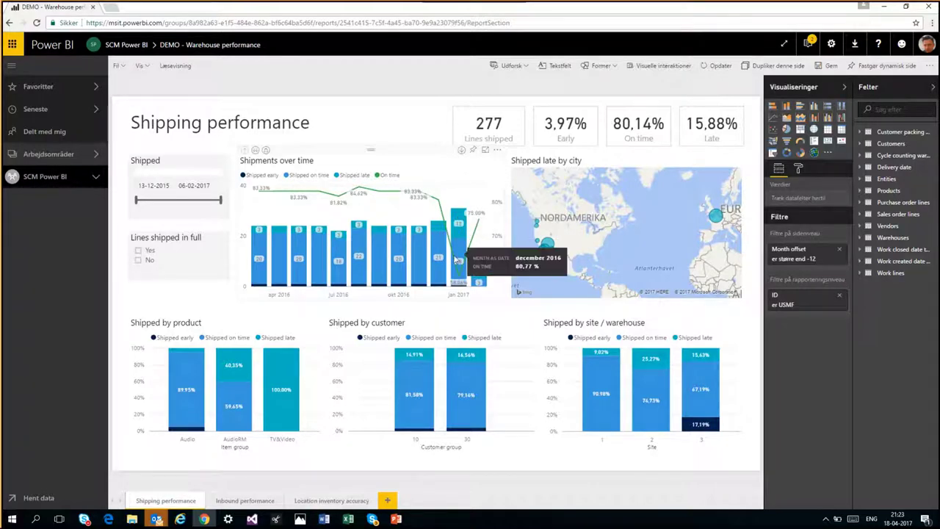
{"action": "mouse_move", "coordinate": [474, 230]}
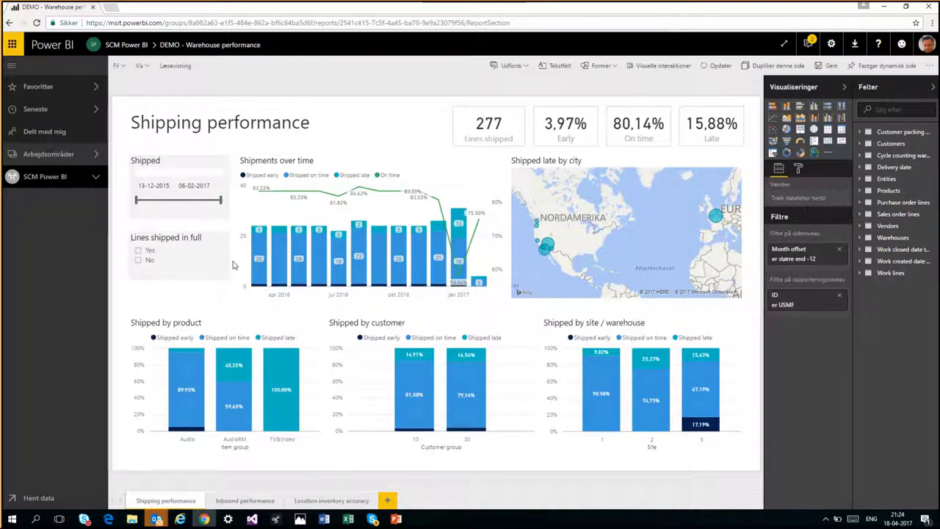
{"action": "left_click", "coordinate": [138, 252]}
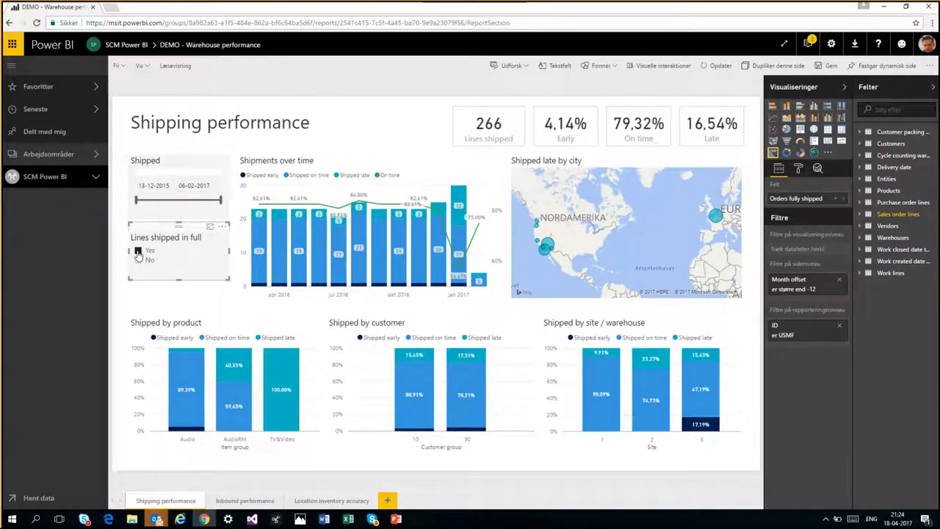
{"action": "left_click", "coordinate": [138, 252]}
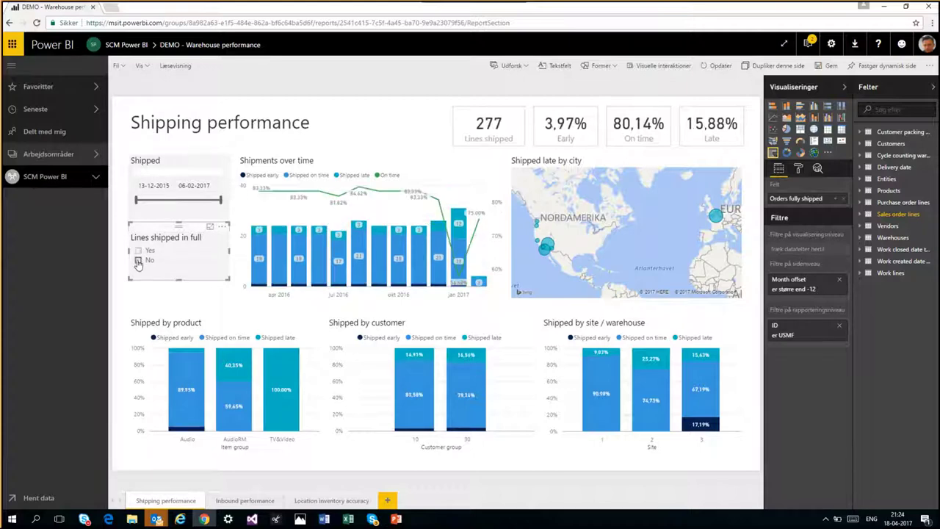
{"action": "left_click", "coordinate": [138, 261]}
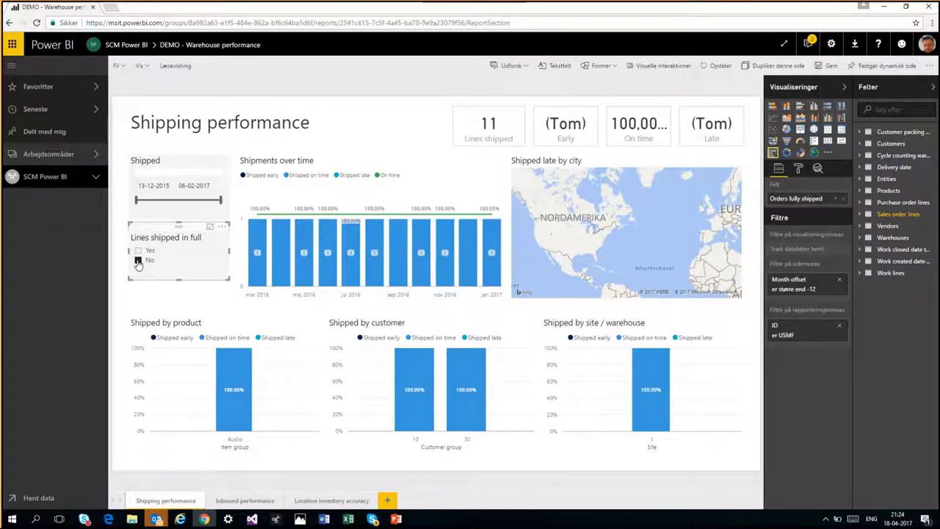
{"action": "left_click", "coordinate": [138, 260]}
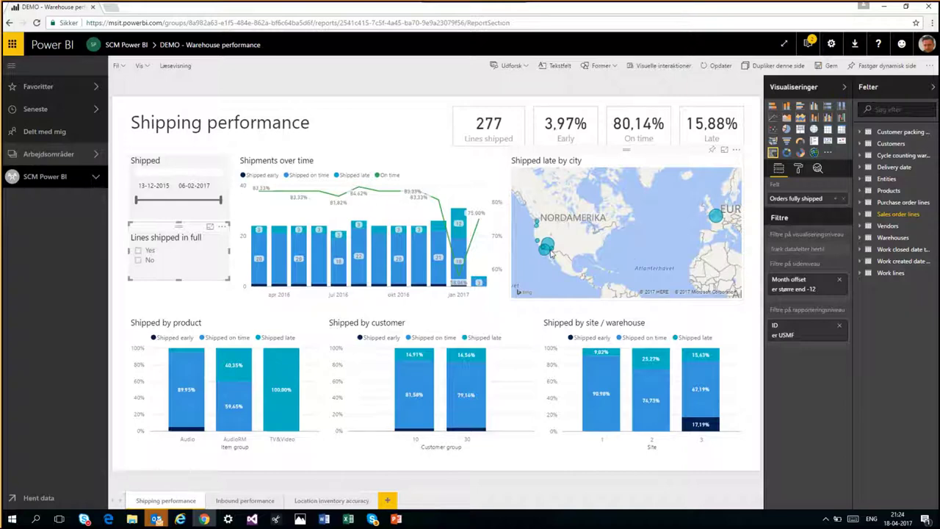
Show the data export option of the Shipped late by city map and dismiss it without exporting.
{"action": "mouse_move", "coordinate": [546, 253]}
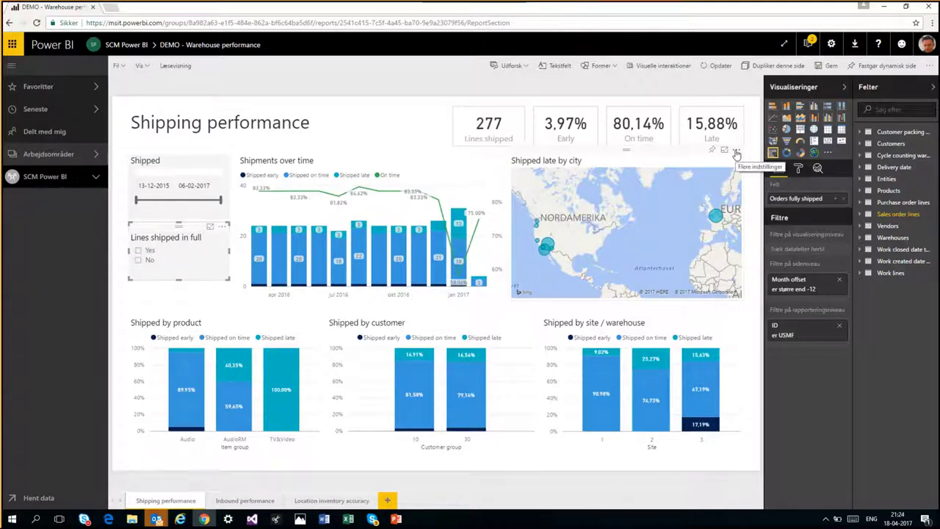
{"action": "left_click", "coordinate": [736, 153]}
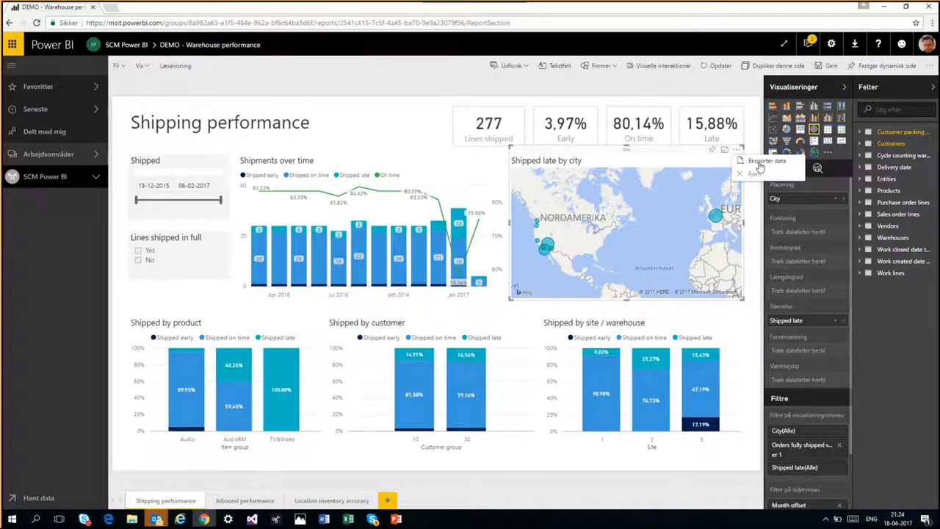
{"action": "left_click", "coordinate": [751, 321]}
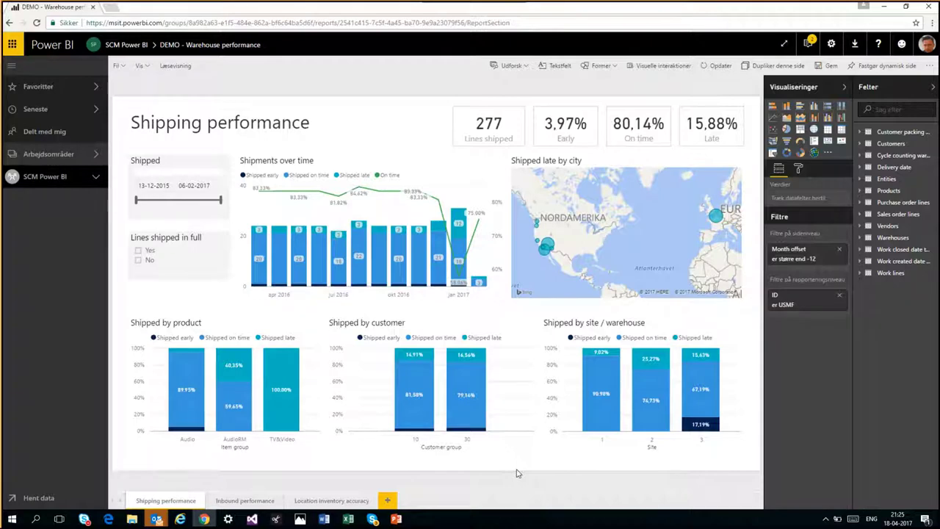
Show the Inbound performance page, filter it by warehouse 24 and clear the warehouse filter.
{"action": "left_click", "coordinate": [245, 500]}
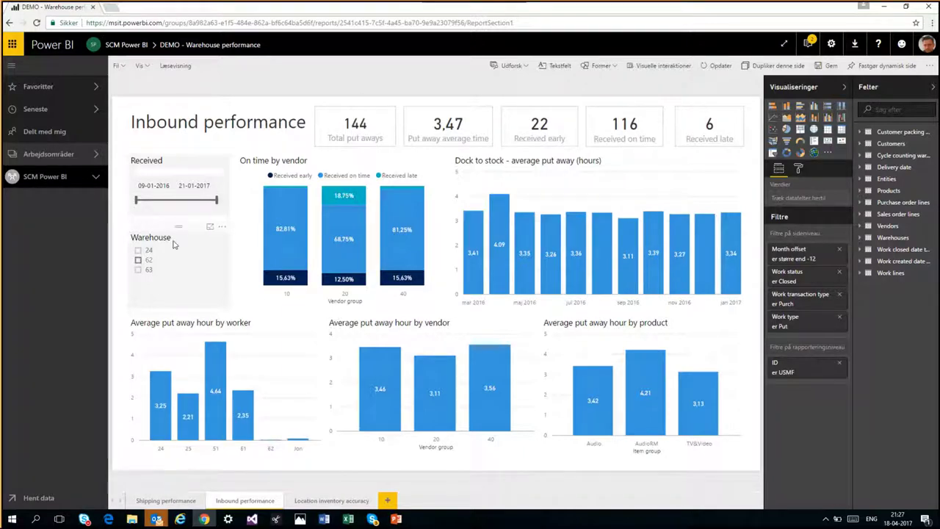
{"action": "left_click", "coordinate": [140, 252]}
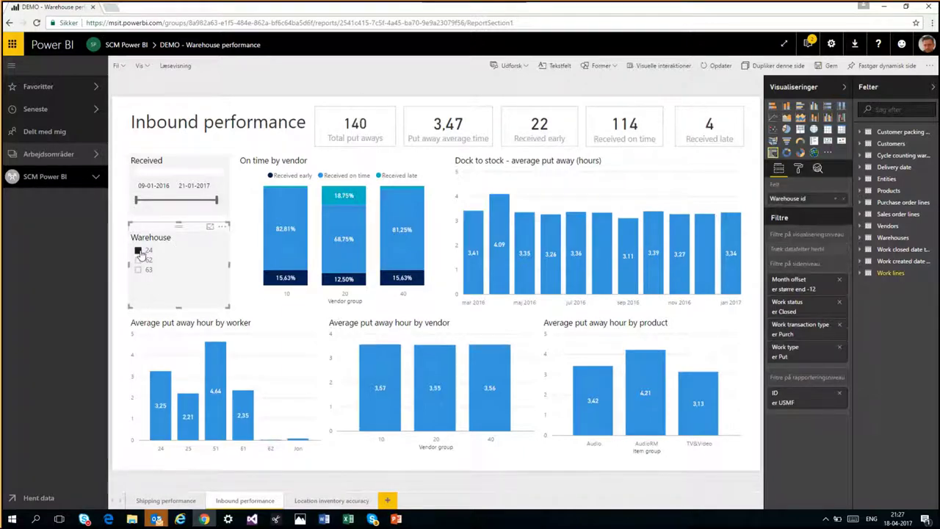
{"action": "left_click", "coordinate": [139, 260]}
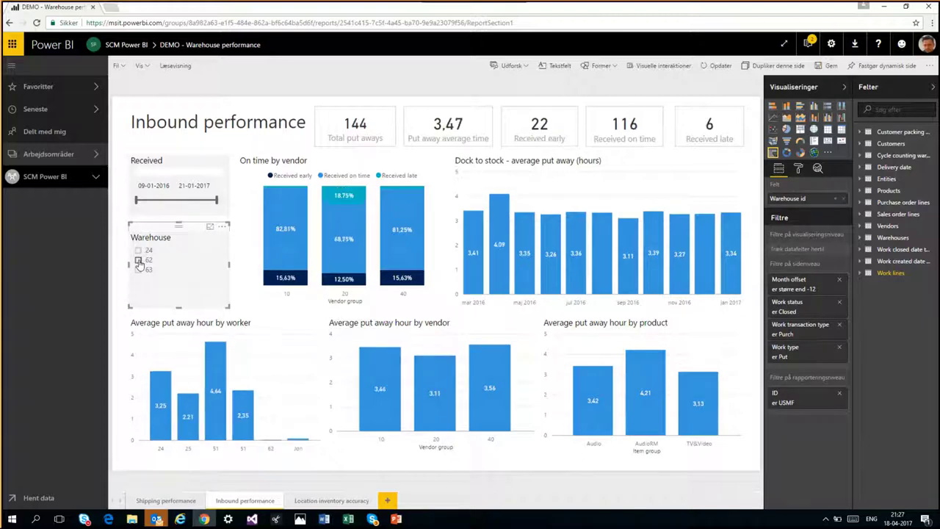
{"action": "left_click", "coordinate": [140, 261]}
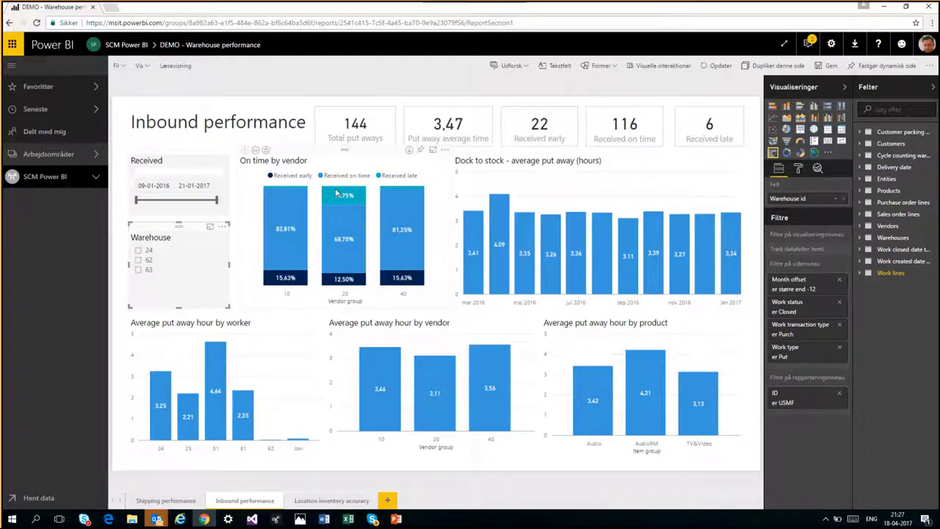
Examine the monthly dock-to-stock put away times and the average put away hours by worker on the Inbound performance page.
{"action": "mouse_move", "coordinate": [371, 187]}
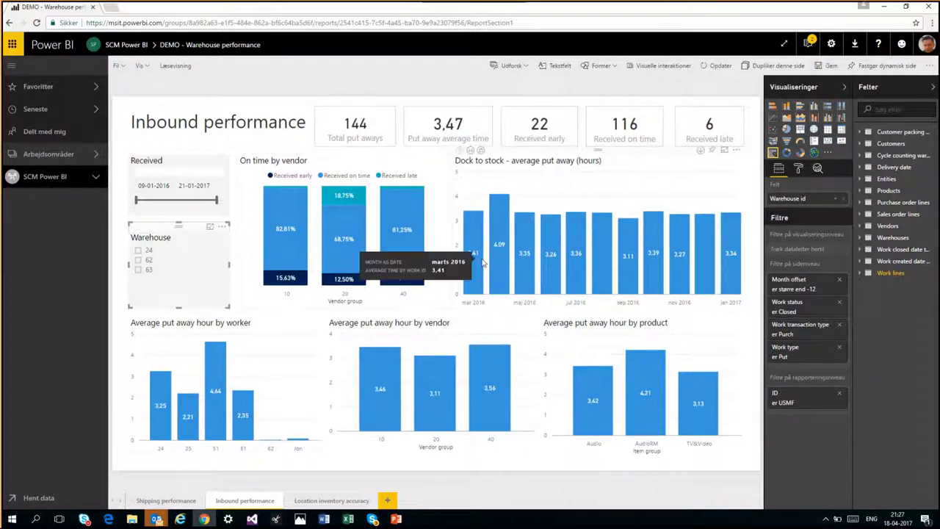
{"action": "mouse_move", "coordinate": [623, 234]}
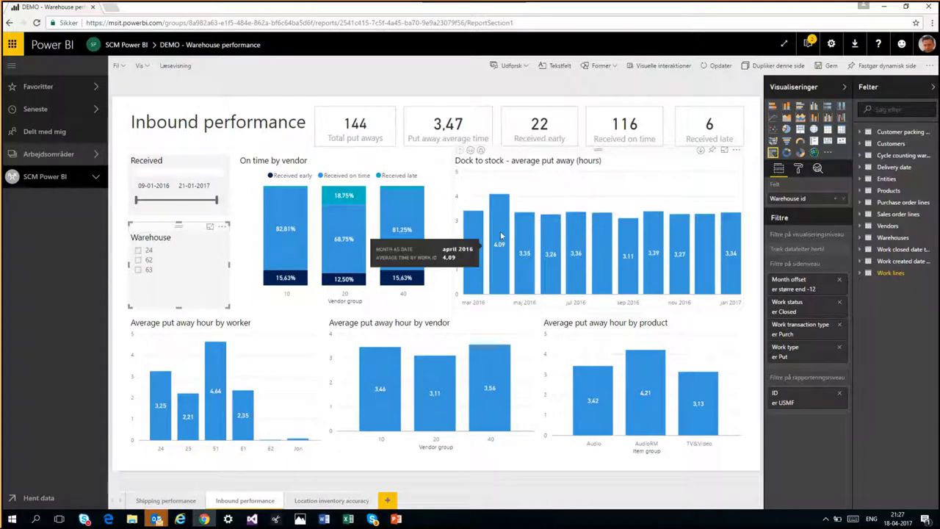
{"action": "mouse_move", "coordinate": [656, 234]}
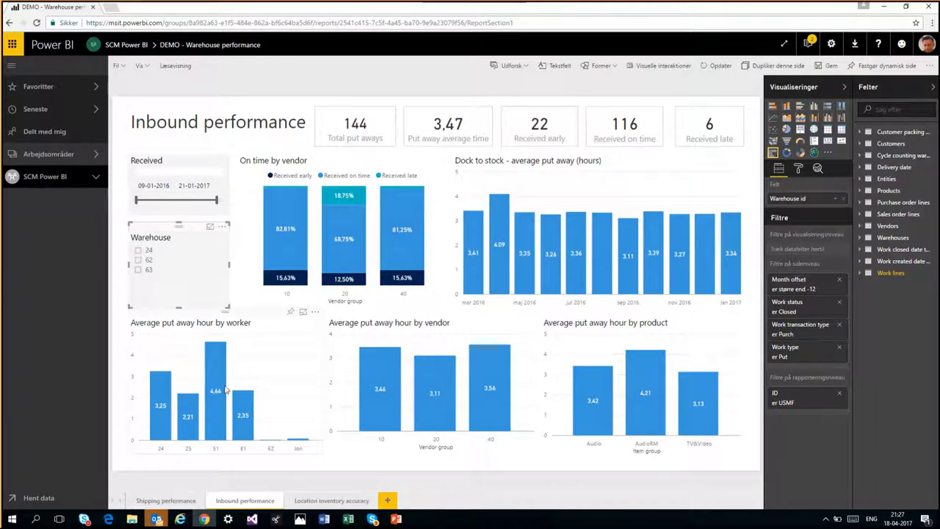
{"action": "mouse_move", "coordinate": [213, 399]}
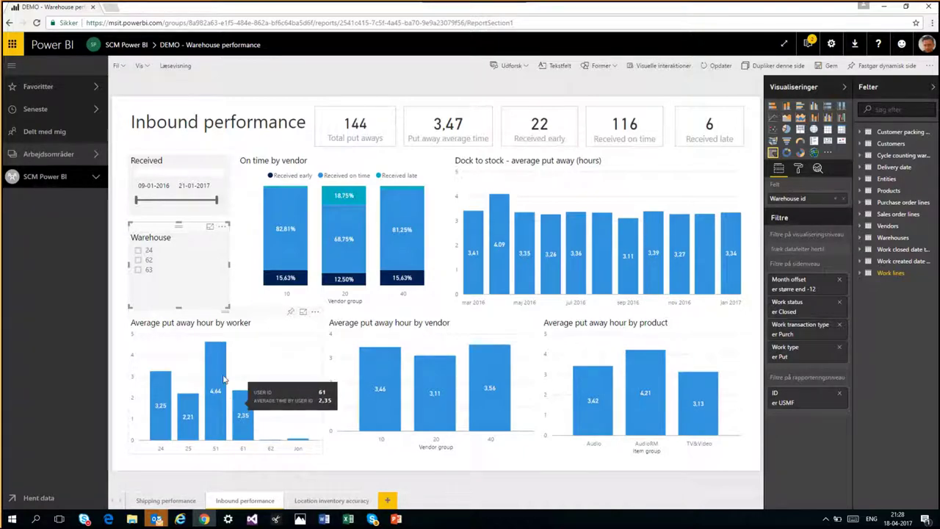
{"action": "mouse_move", "coordinate": [215, 352]}
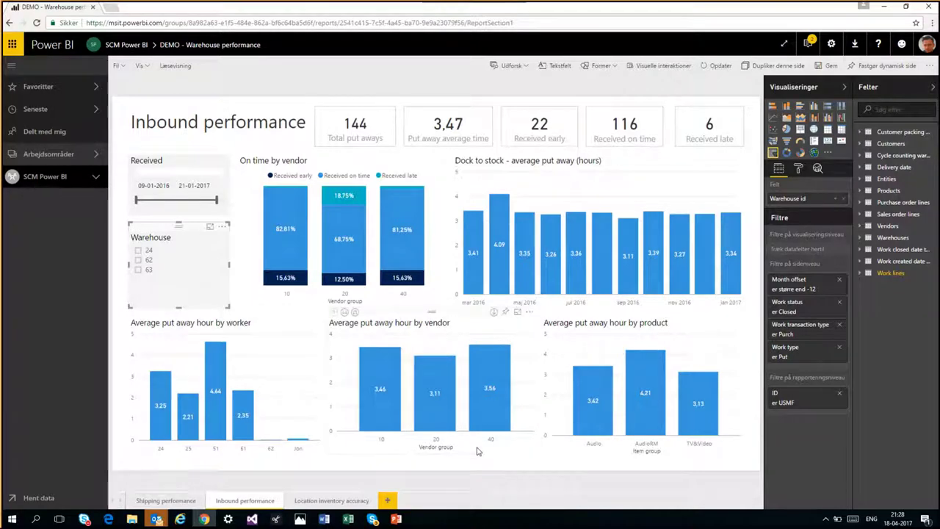
Show the next hierarchy level, individual vendors, in Average put away hour by vendor and return to reading view without saving.
{"action": "left_click", "coordinate": [345, 314]}
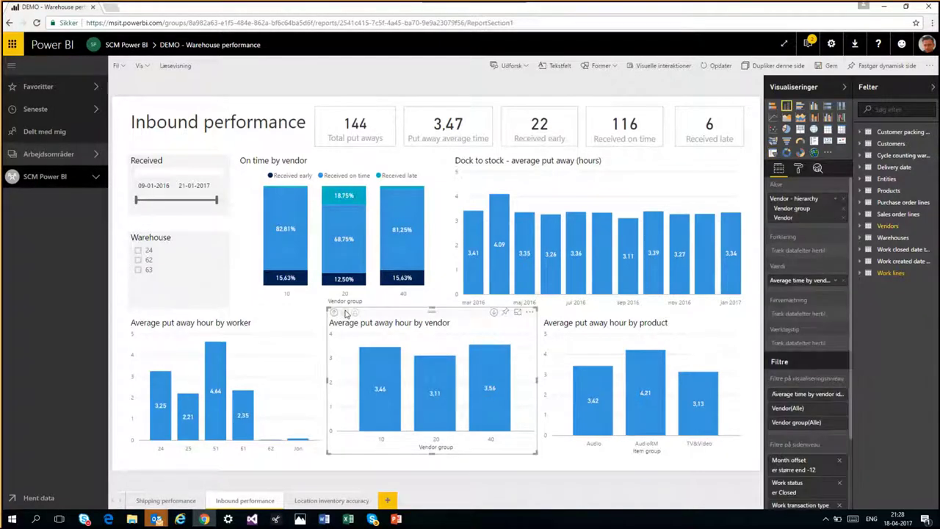
{"action": "left_click", "coordinate": [345, 313]}
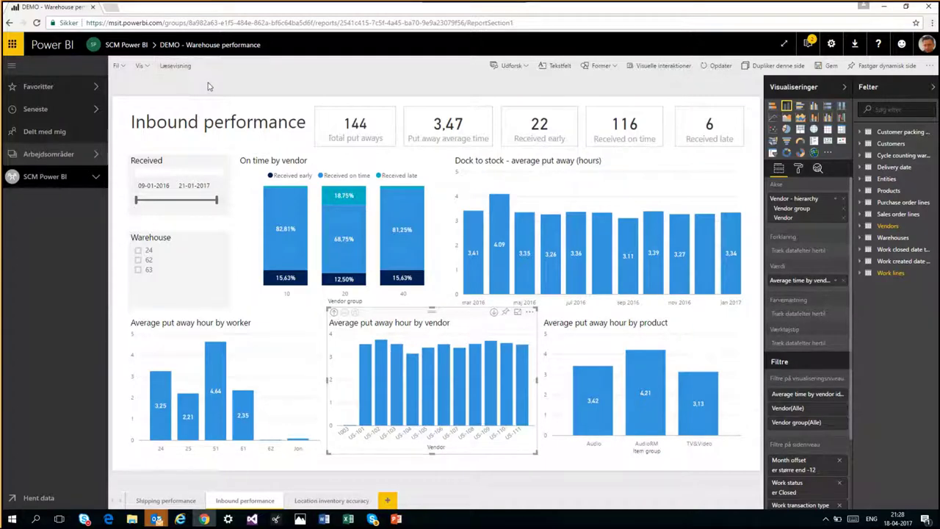
{"action": "left_click", "coordinate": [173, 68]}
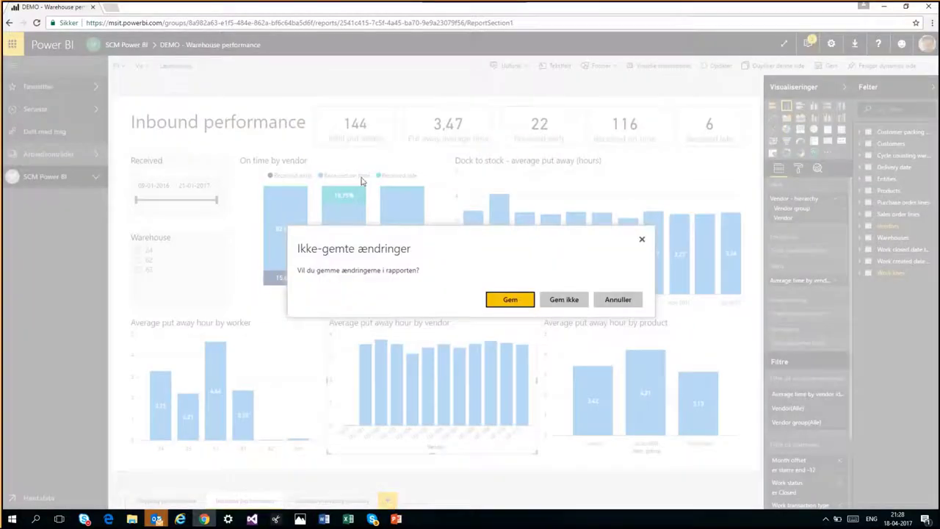
{"action": "left_click", "coordinate": [564, 301]}
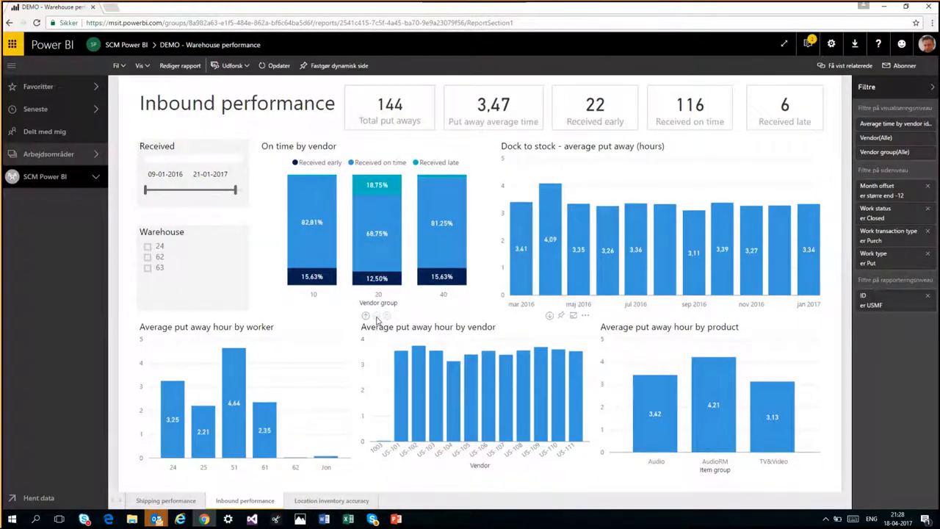
Highlight the Inbound performance page by vendor US-105 in the average put away chart and clear the highlight.
{"action": "left_click", "coordinate": [471, 408]}
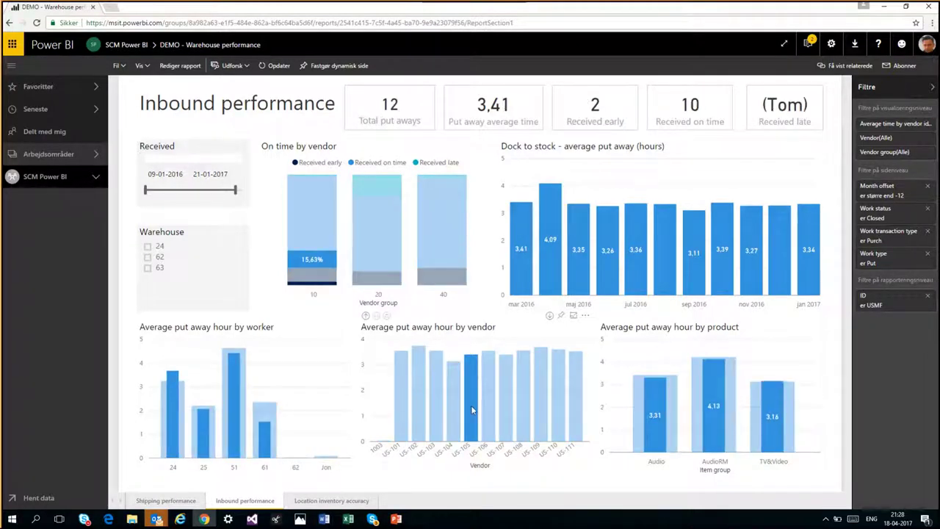
{"action": "left_click", "coordinate": [471, 408]}
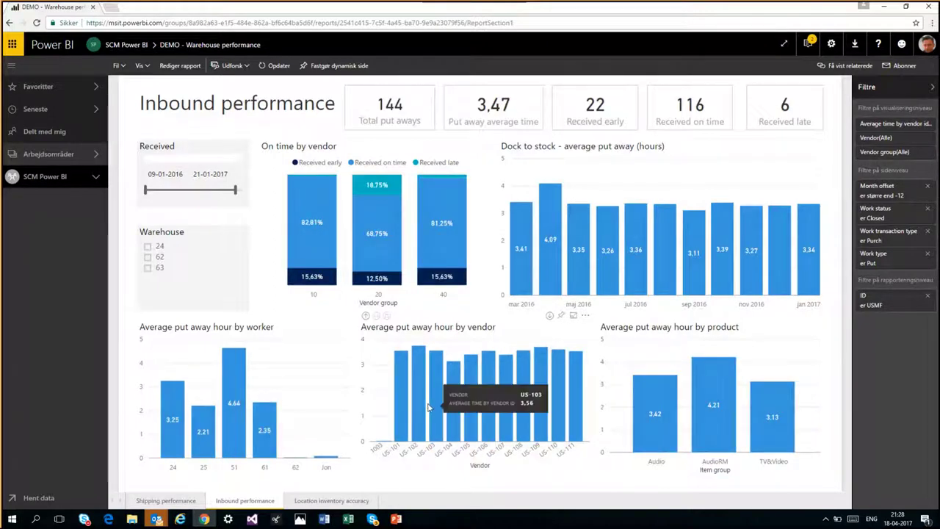
{"action": "mouse_move", "coordinate": [467, 396]}
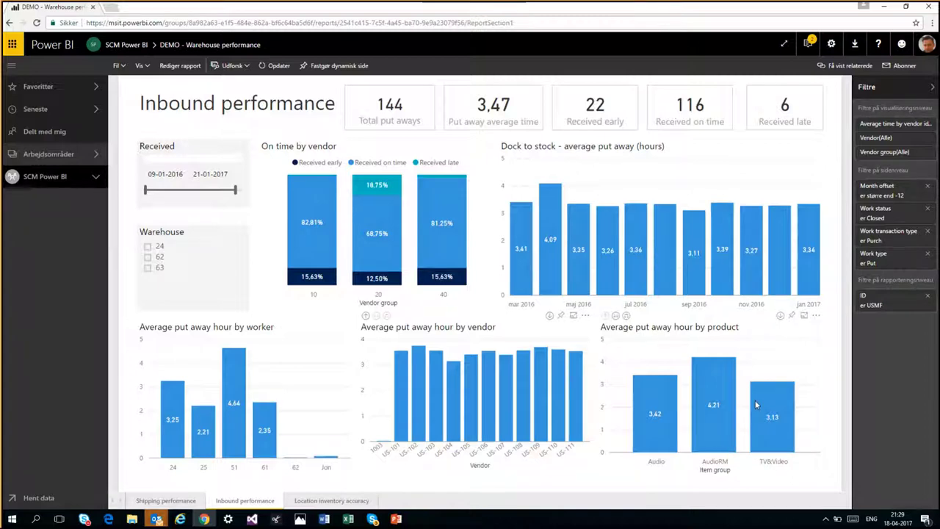
View the data behind the Average put away hour by vendor chart and return to the Inbound performance page.
{"action": "left_click", "coordinate": [320, 502]}
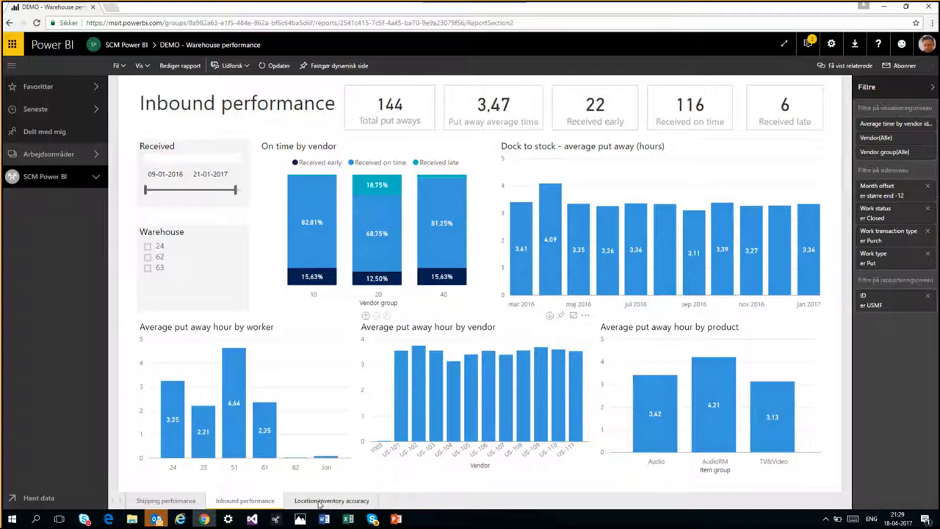
{"action": "left_click", "coordinate": [250, 501]}
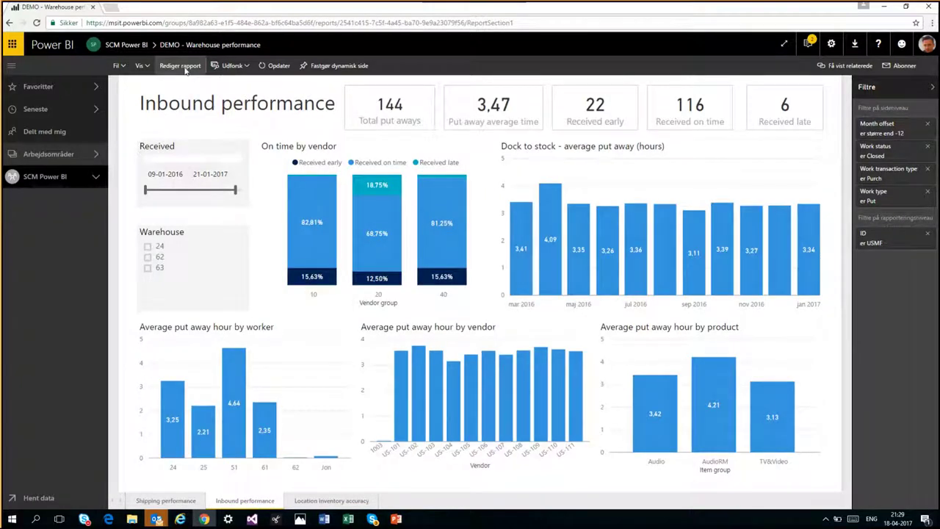
{"action": "right_click", "coordinate": [489, 369]}
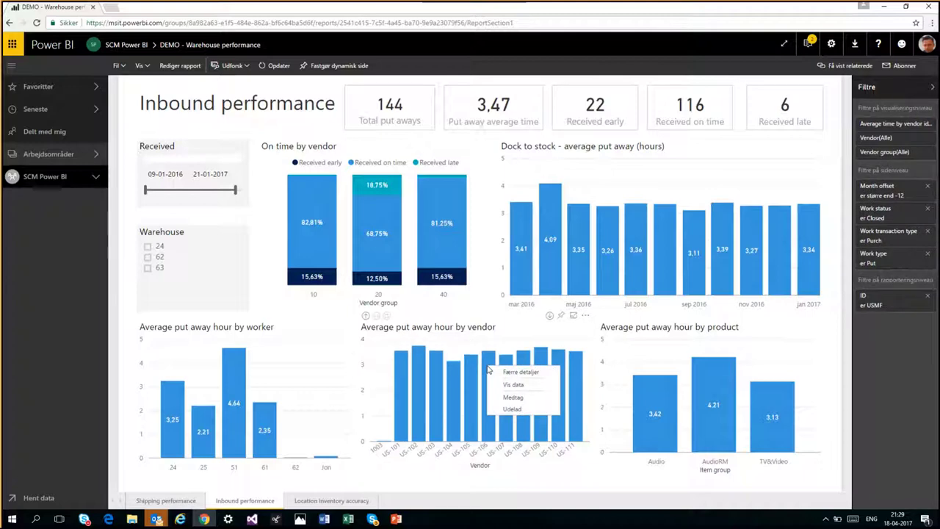
{"action": "left_click", "coordinate": [537, 384]}
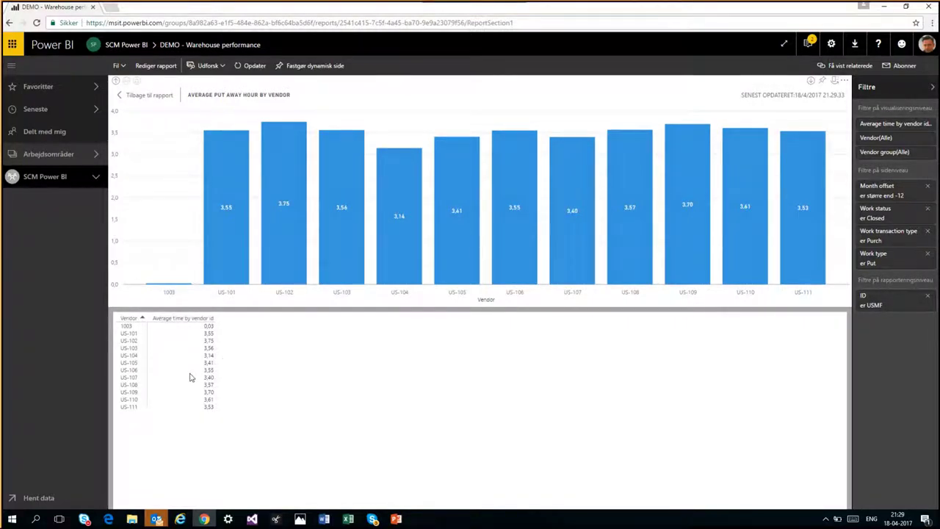
{"action": "left_click", "coordinate": [139, 99]}
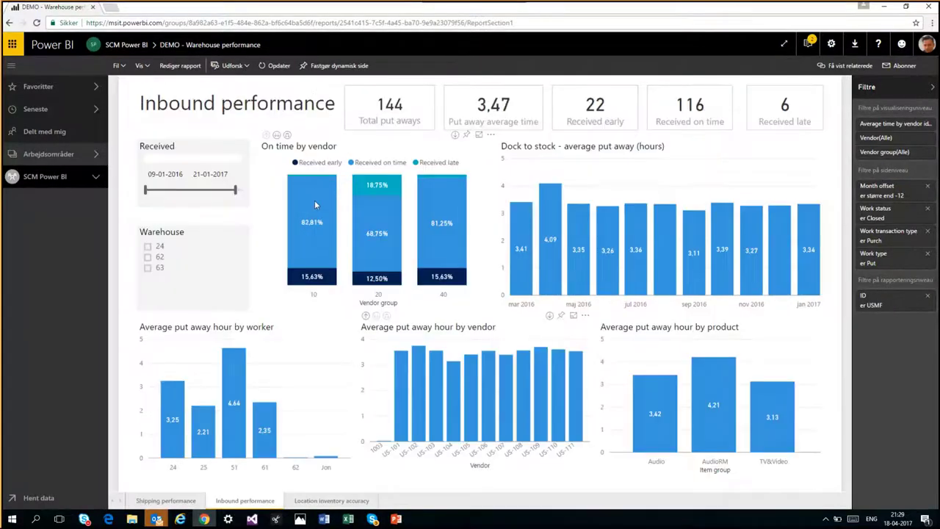
View the data behind the On time by vendor chart and return to the Inbound performance page.
{"action": "right_click", "coordinate": [436, 237]}
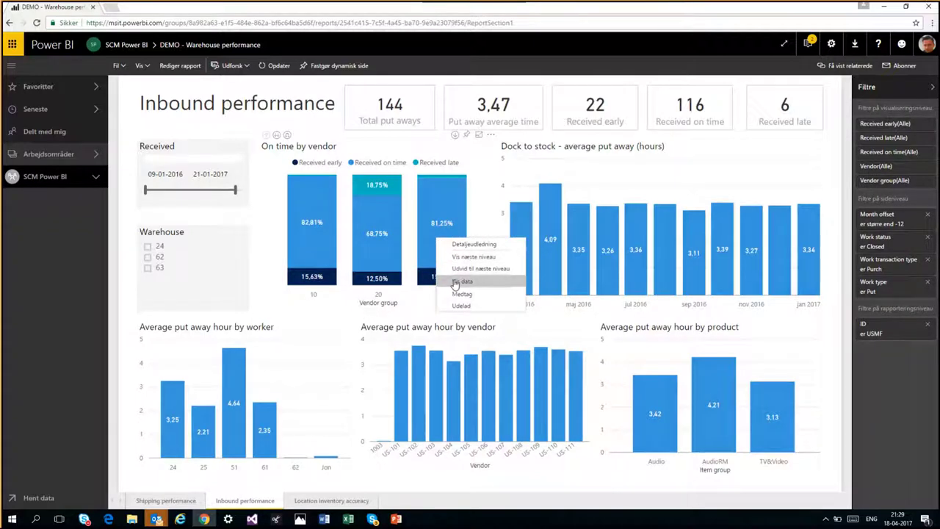
{"action": "left_click", "coordinate": [462, 281]}
{"action": "left_click", "coordinate": [123, 97]}
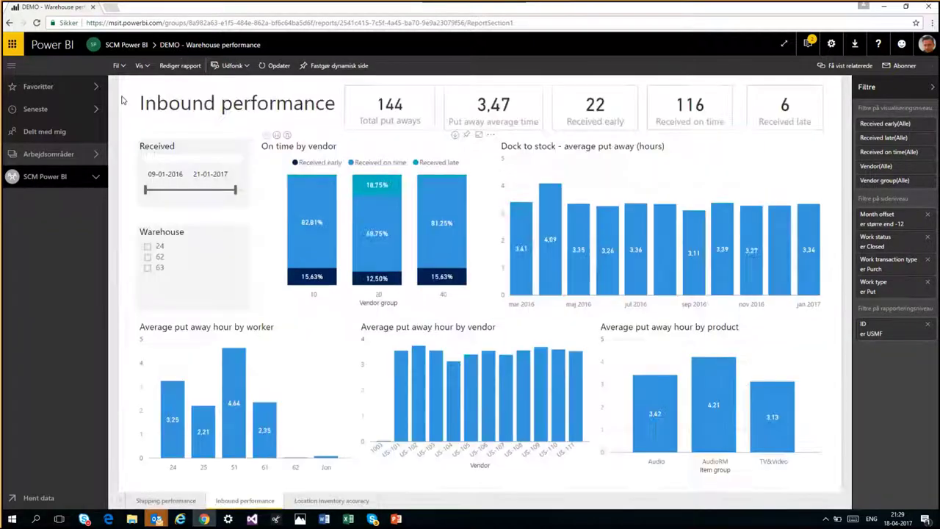
{"action": "left_click", "coordinate": [174, 499]}
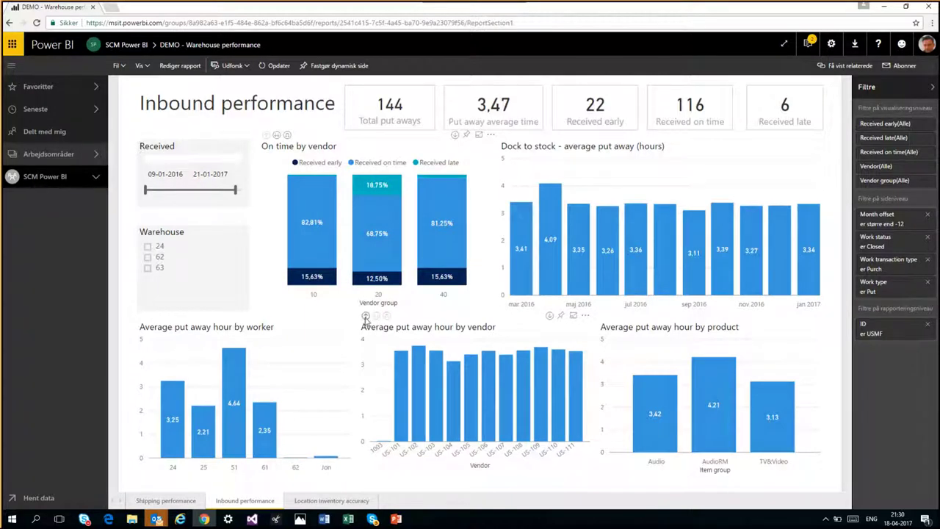
Move the put away by vendor chart up to vendor groups and back to vendors, and show product names in the put away by product chart.
{"action": "left_click", "coordinate": [365, 316]}
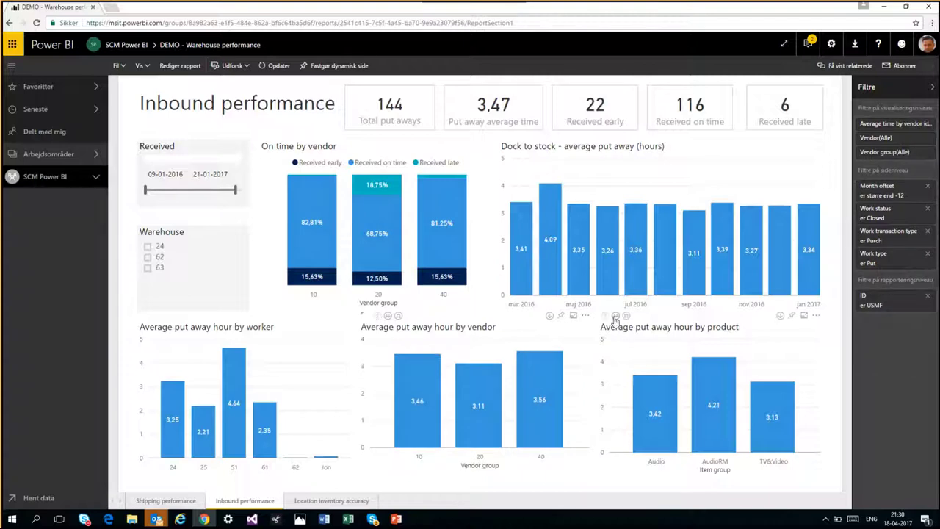
{"action": "left_click", "coordinate": [616, 316]}
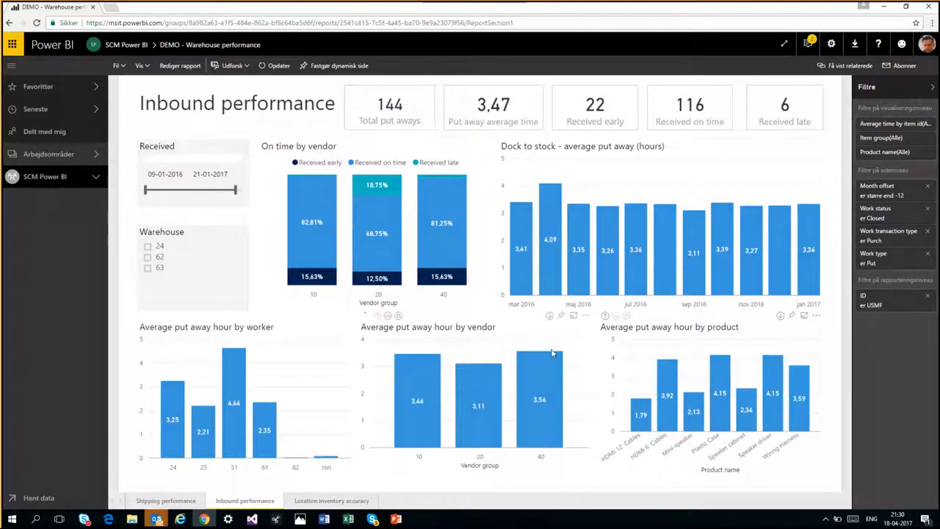
{"action": "left_click", "coordinate": [387, 317]}
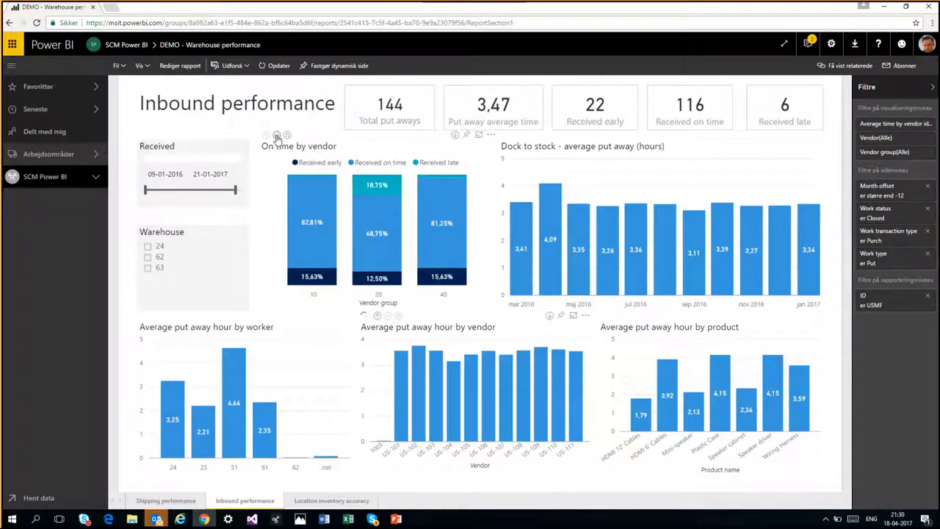
Show the On time by vendor chart at individual vendor level and return it to vendor groups.
{"action": "left_click", "coordinate": [277, 136]}
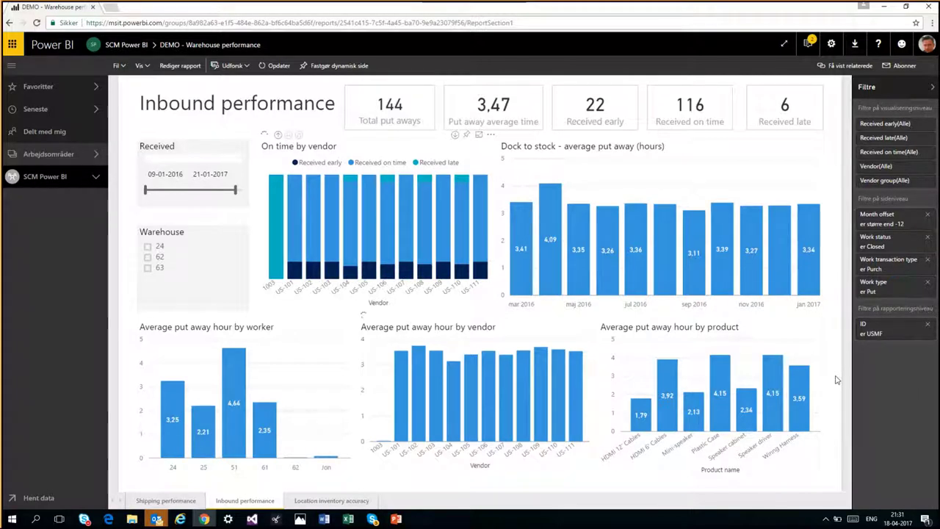
{"action": "left_click", "coordinate": [277, 137]}
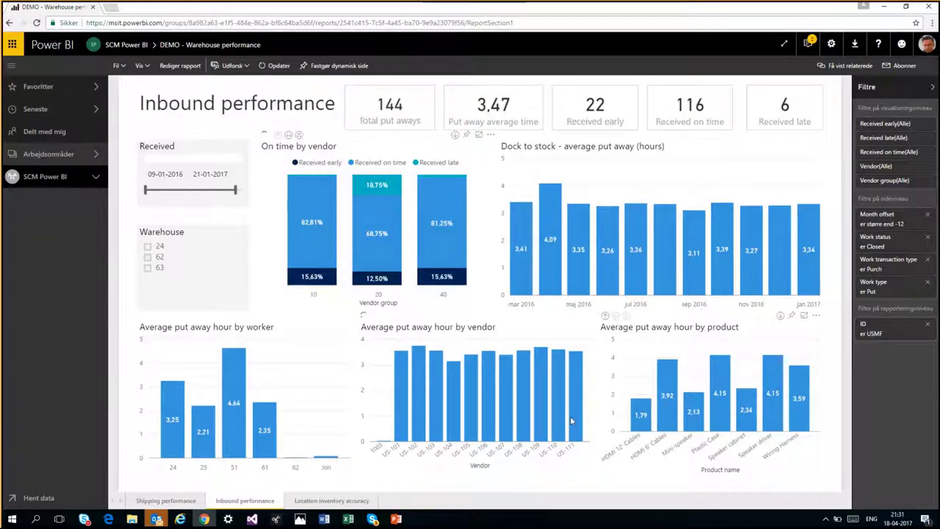
Show the Location inventory accuracy page and examine the item count discrepancies by worker.
{"action": "left_click", "coordinate": [330, 501]}
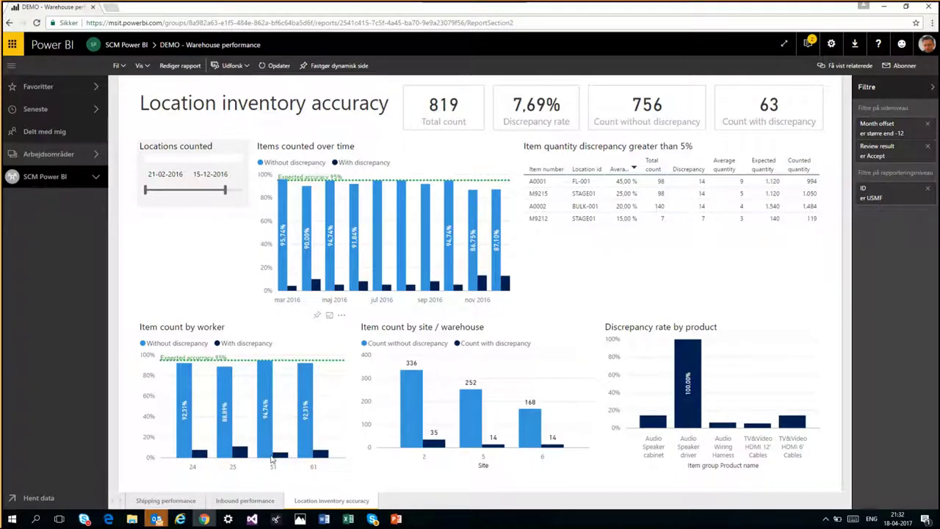
{"action": "mouse_move", "coordinate": [266, 386]}
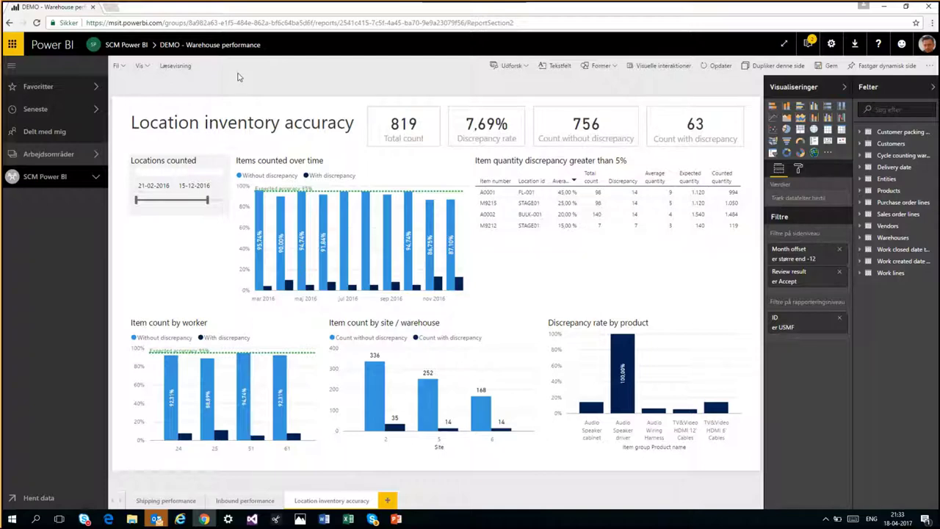
Return to the SCM Power BI workspace's report list and open the HeatMap_Warehouse_Demo report.
{"action": "left_click", "coordinate": [9, 23]}
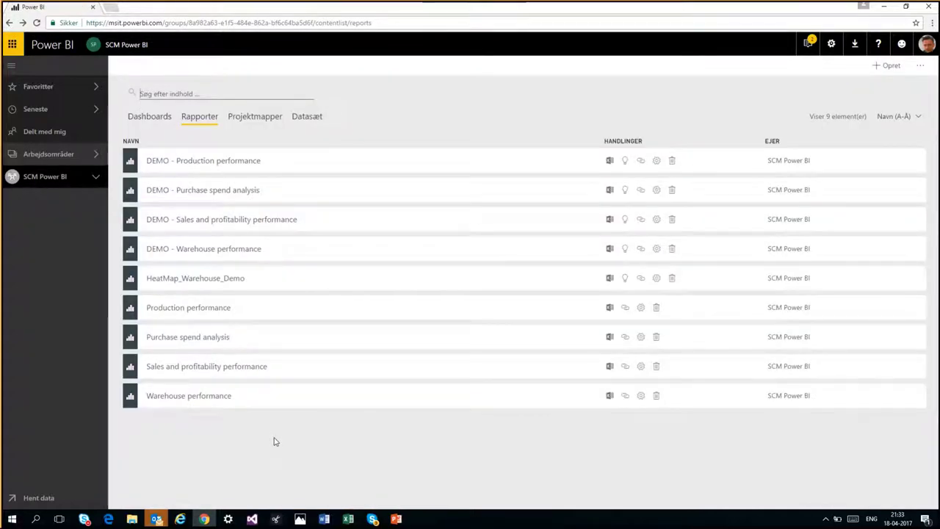
{"action": "left_click", "coordinate": [186, 279]}
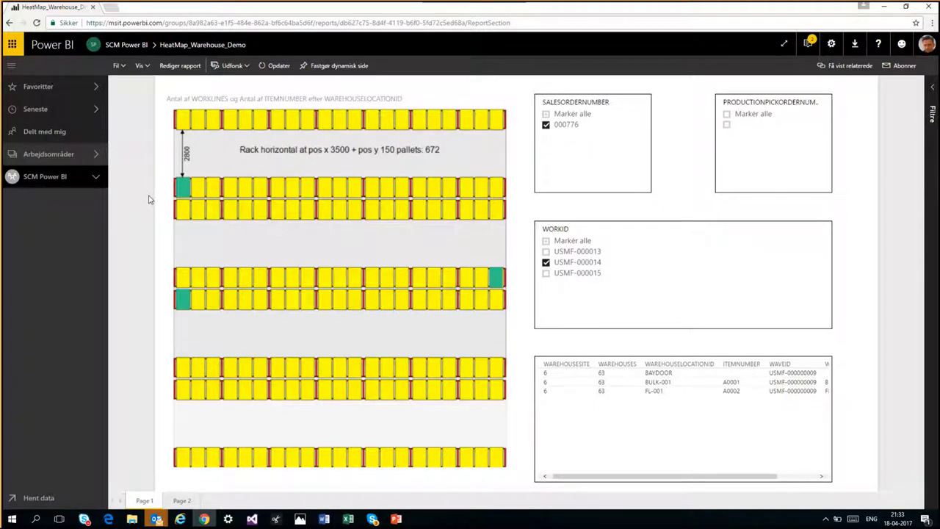
Try adding a Synoptic Panel by OKViz visual to the heat map page, and return to reading view without saving.
{"action": "left_click", "coordinate": [184, 71]}
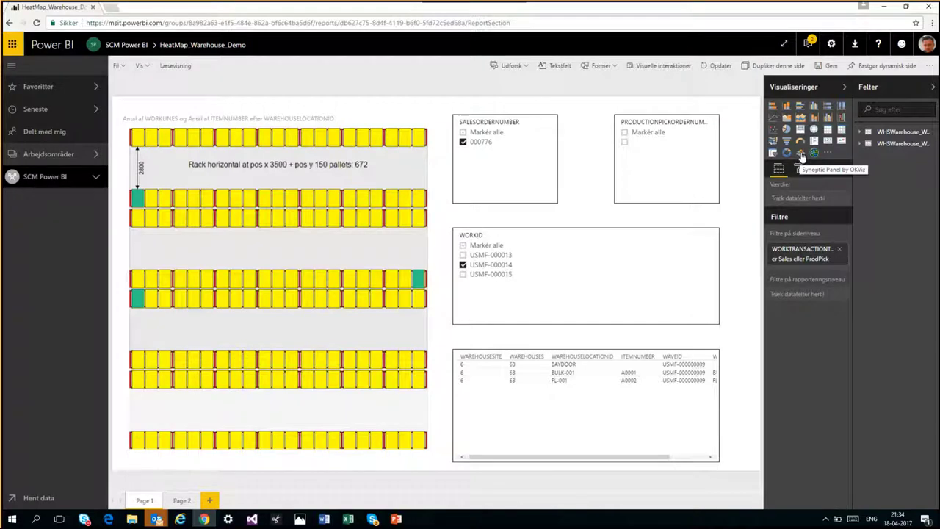
{"action": "left_click", "coordinate": [801, 154]}
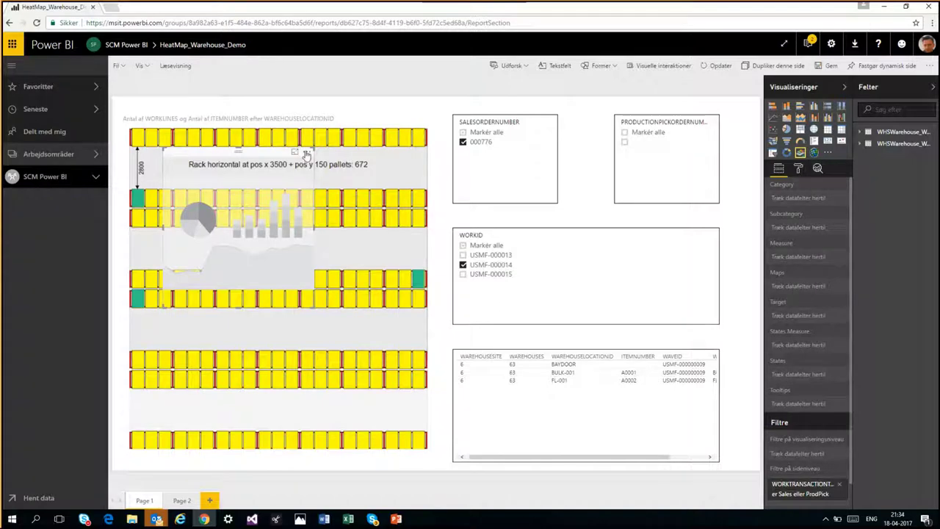
{"action": "left_click", "coordinate": [307, 155]}
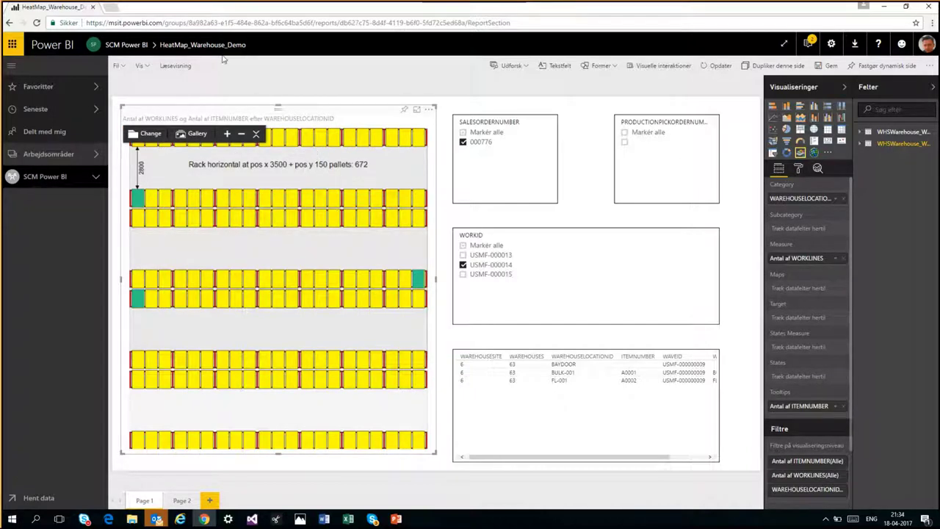
{"action": "left_click", "coordinate": [170, 71]}
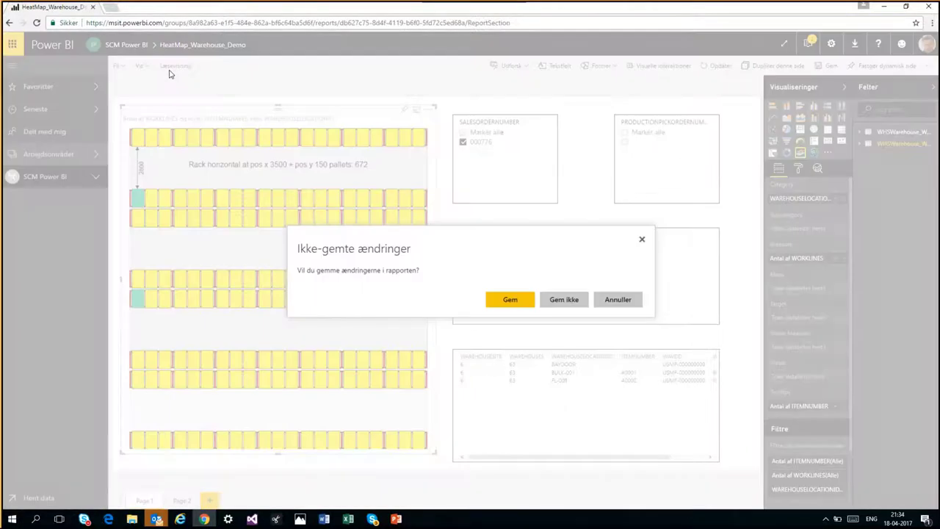
{"action": "left_click", "coordinate": [564, 300]}
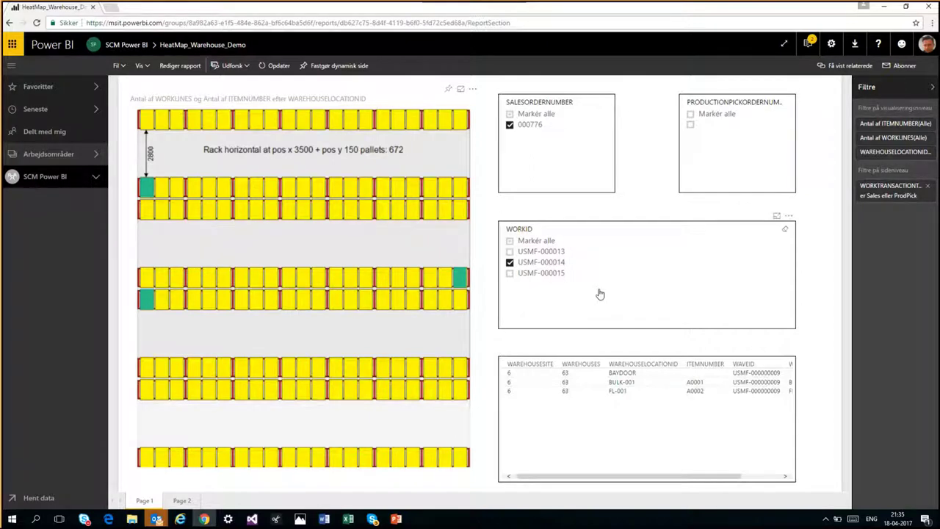
Filter the warehouse heat map to work ID USMF-000013 instead of USMF-000014 and examine its highlighted rack locations.
{"action": "mouse_move", "coordinate": [346, 166]}
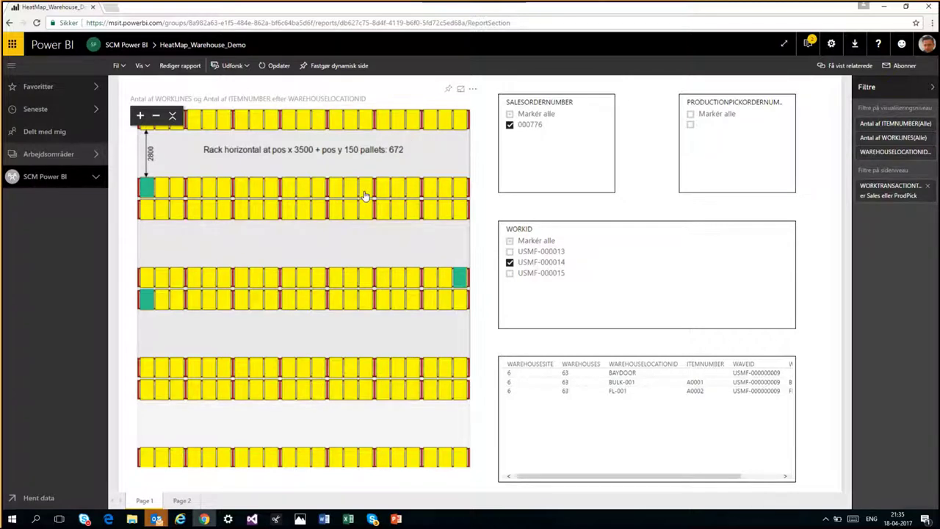
{"action": "mouse_move", "coordinate": [147, 188]}
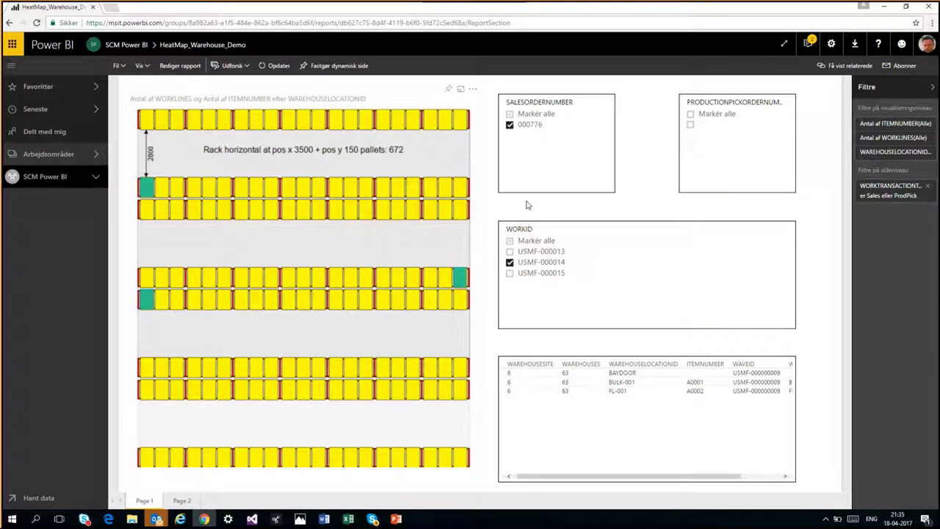
{"action": "left_click", "coordinate": [546, 252], "text": "ctrl"}
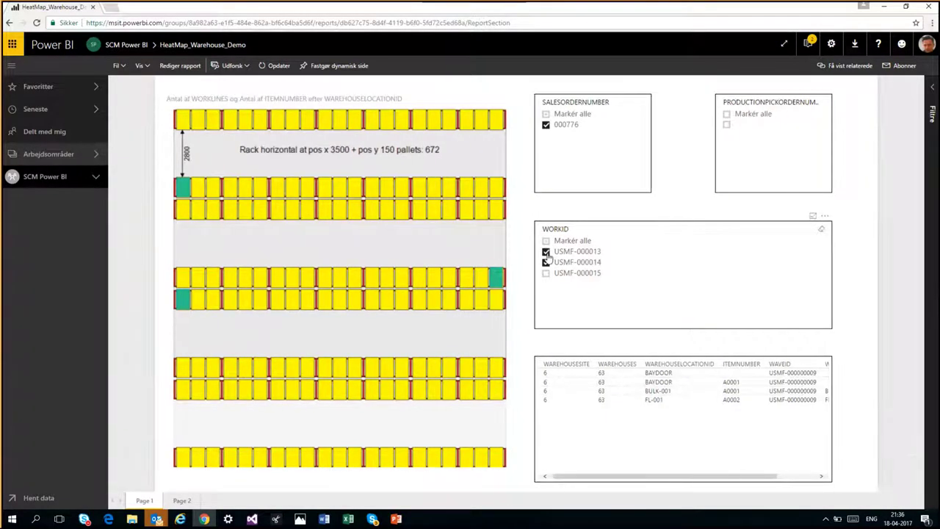
{"action": "left_click", "coordinate": [546, 262], "text": "ctrl"}
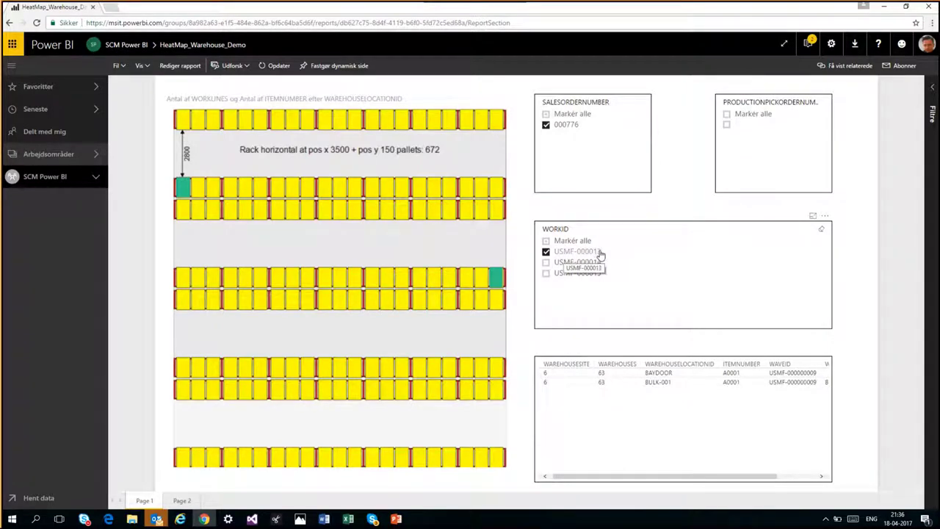
{"action": "mouse_move", "coordinate": [183, 189]}
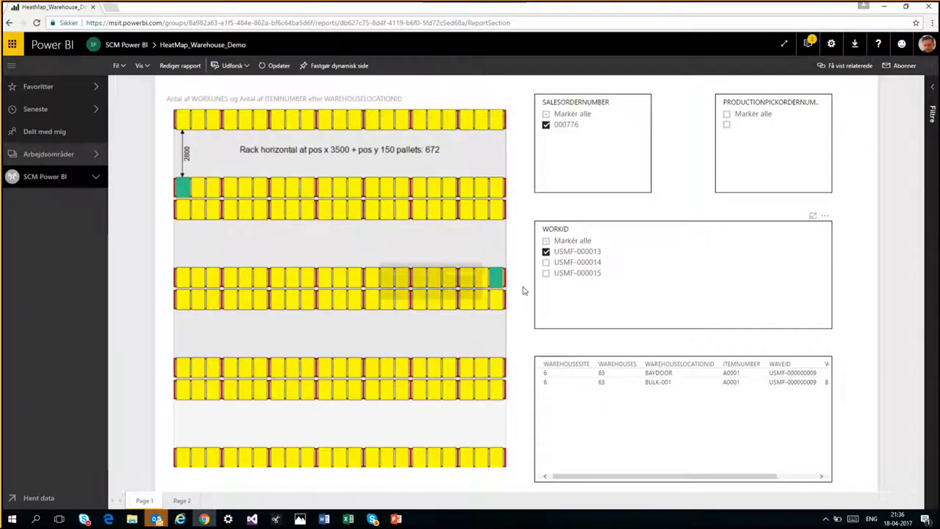
{"action": "mouse_move", "coordinate": [497, 277]}
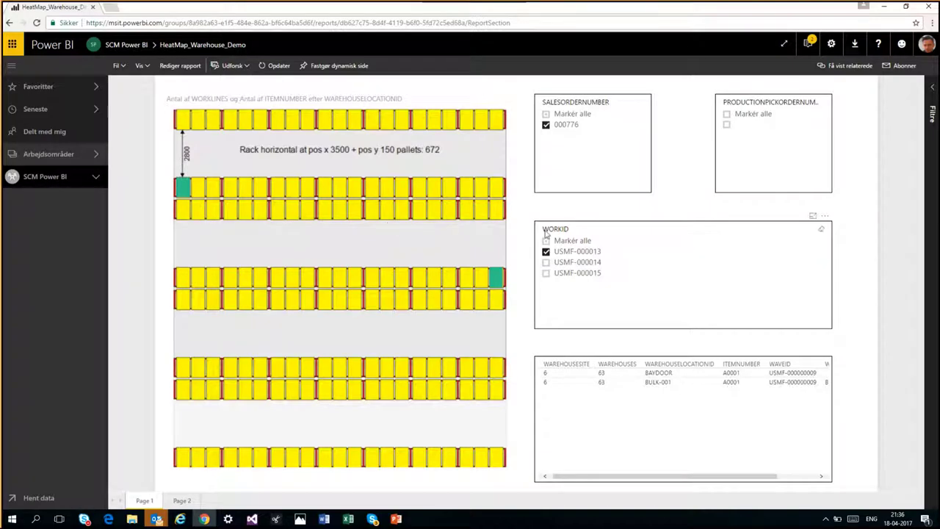
Filter the warehouse heat map to work ID USMF-000014 instead of USMF-000013 and examine its highlighted rack locations.
{"action": "left_click", "coordinate": [546, 252]}
{"action": "left_click", "coordinate": [546, 263]}
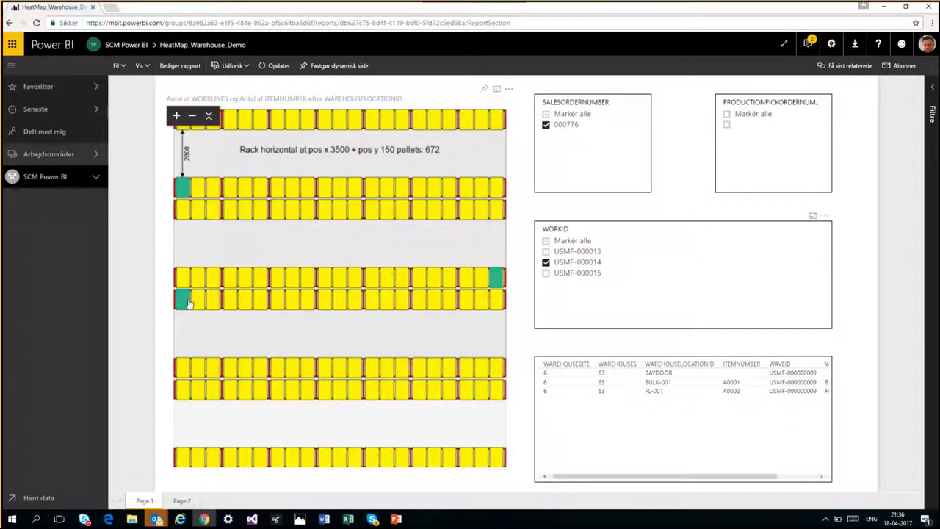
{"action": "mouse_move", "coordinate": [185, 303]}
Search the web for synoptic designer in a separate browser tab and open the Synoptic Designer for Power BI site.
{"action": "left_click", "coordinate": [110, 8]}
{"action": "left_click", "coordinate": [334, 198]}
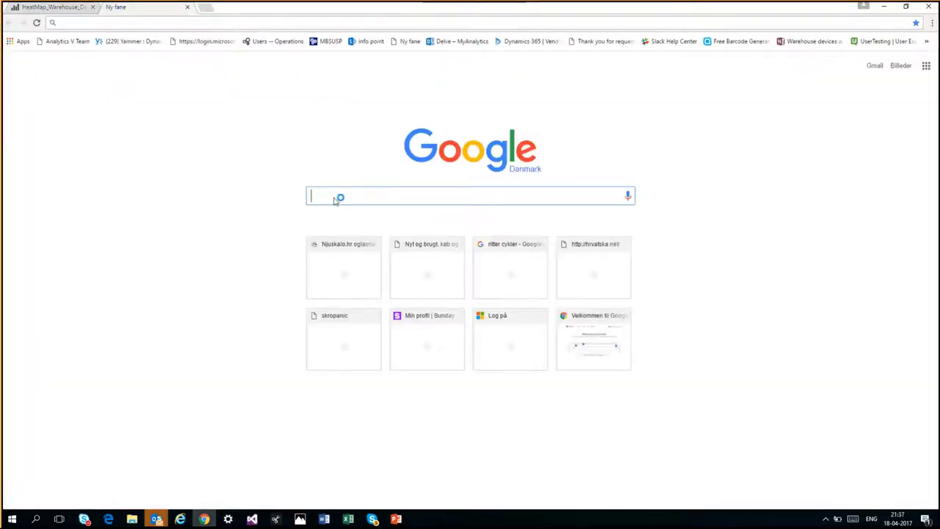
{"action": "type", "text": "synoptic"}
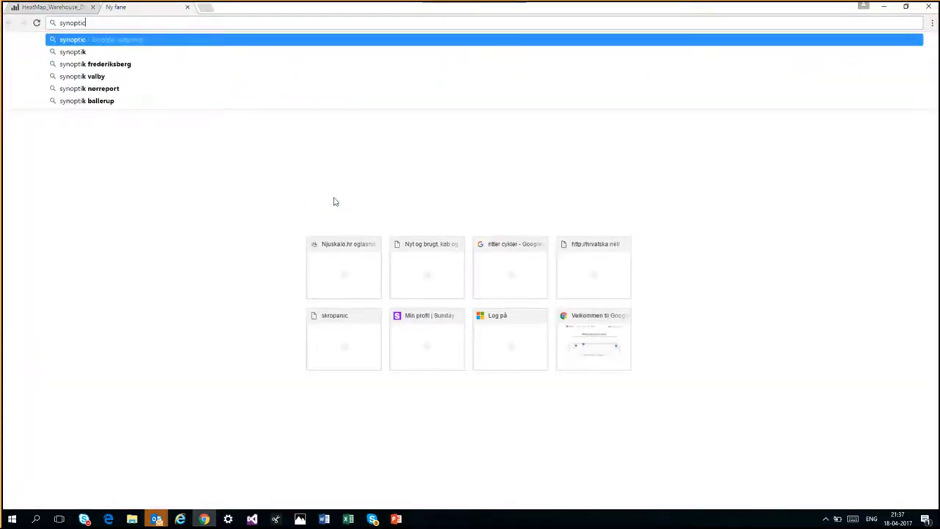
{"action": "type", "text": " designer"}
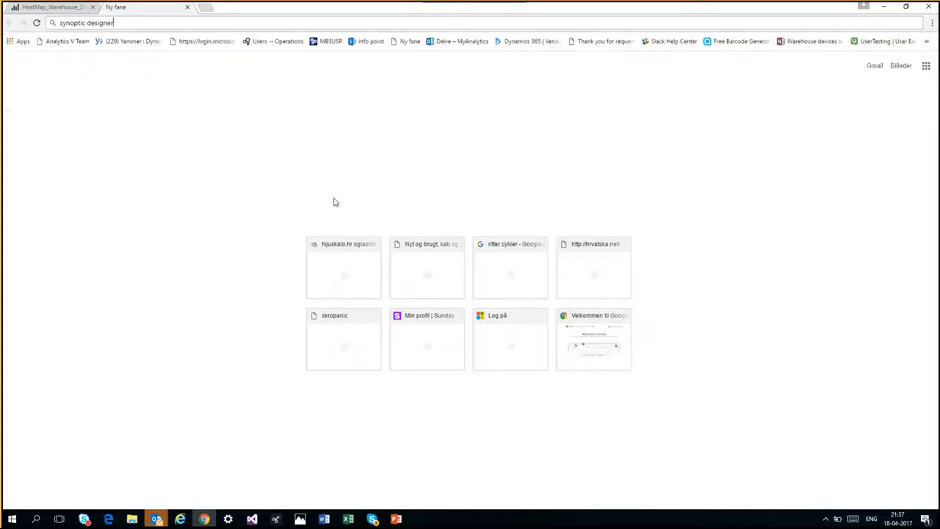
{"action": "key", "text": "Return"}
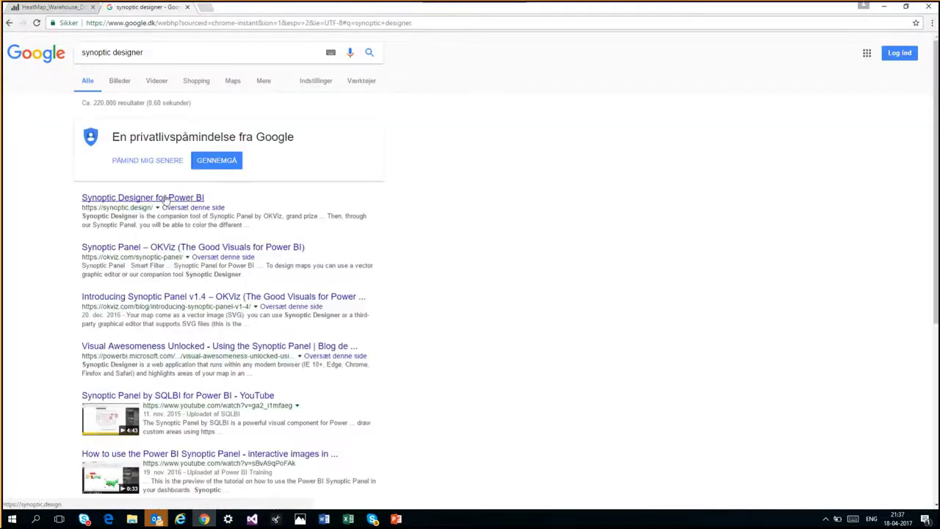
{"action": "left_click", "coordinate": [169, 196]}
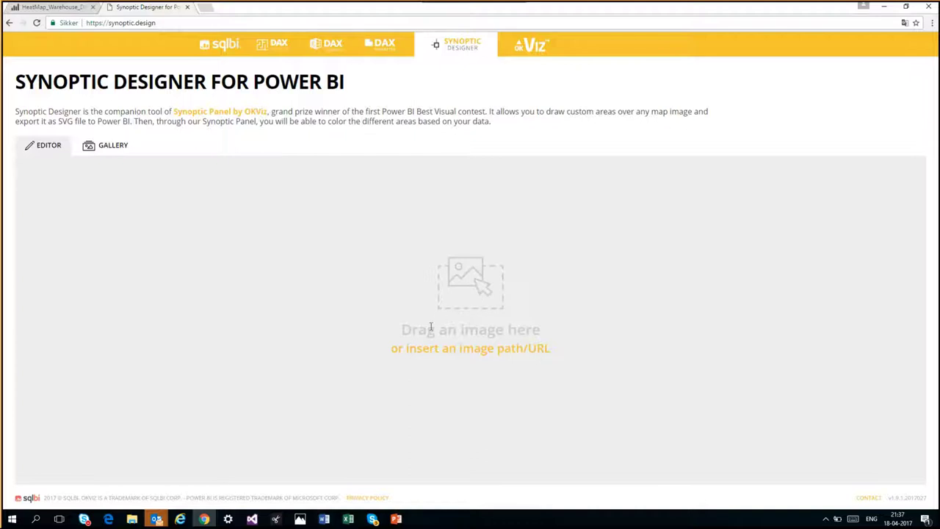
Compare the Synoptic Designer editor page with the warehouse heat map's rack layout, ending on the heat map report.
{"action": "left_click", "coordinate": [53, 9]}
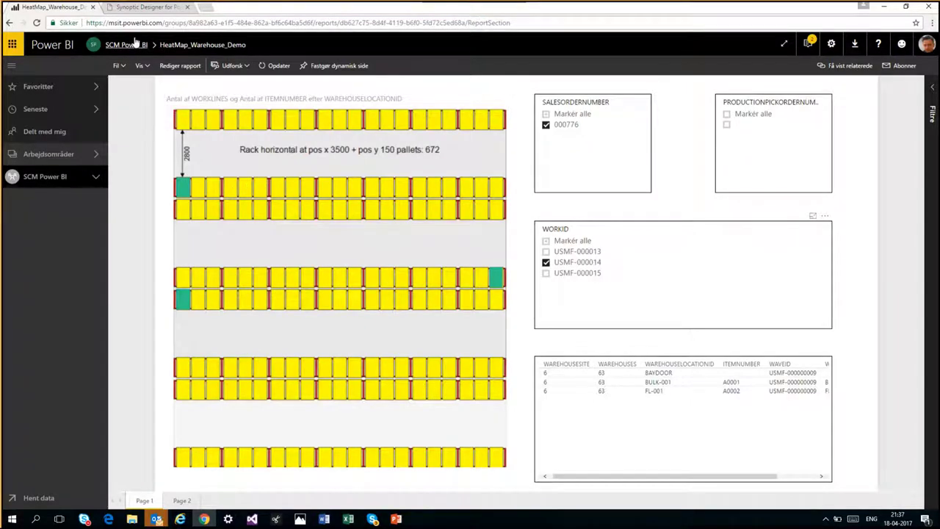
{"action": "left_click", "coordinate": [136, 9]}
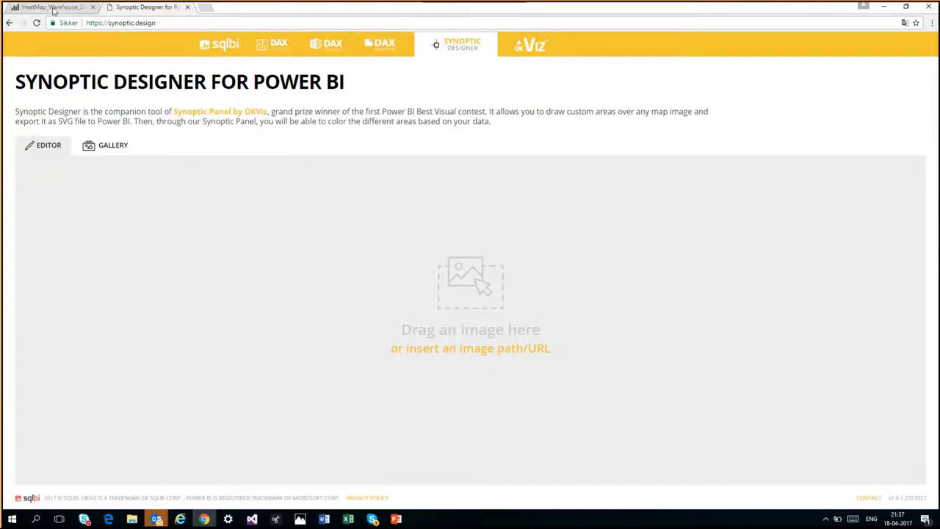
{"action": "left_click", "coordinate": [53, 7]}
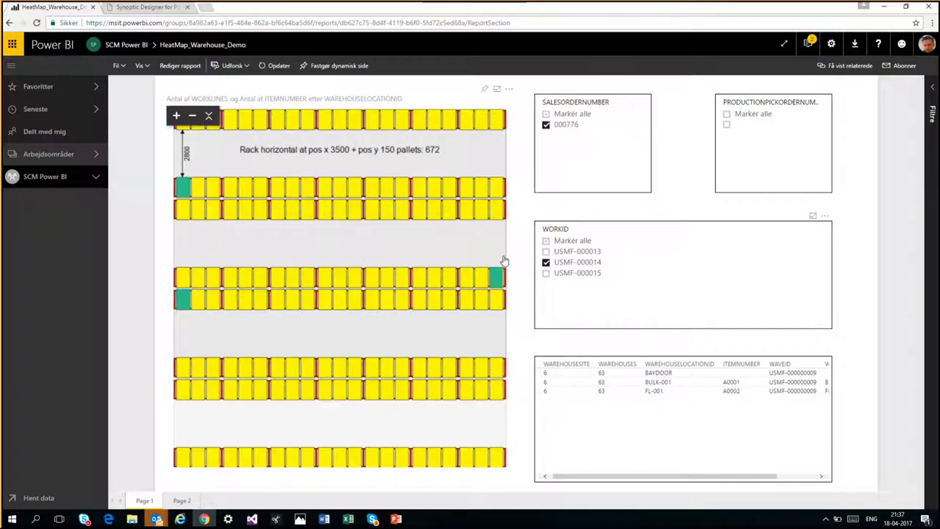
{"action": "mouse_move", "coordinate": [496, 278]}
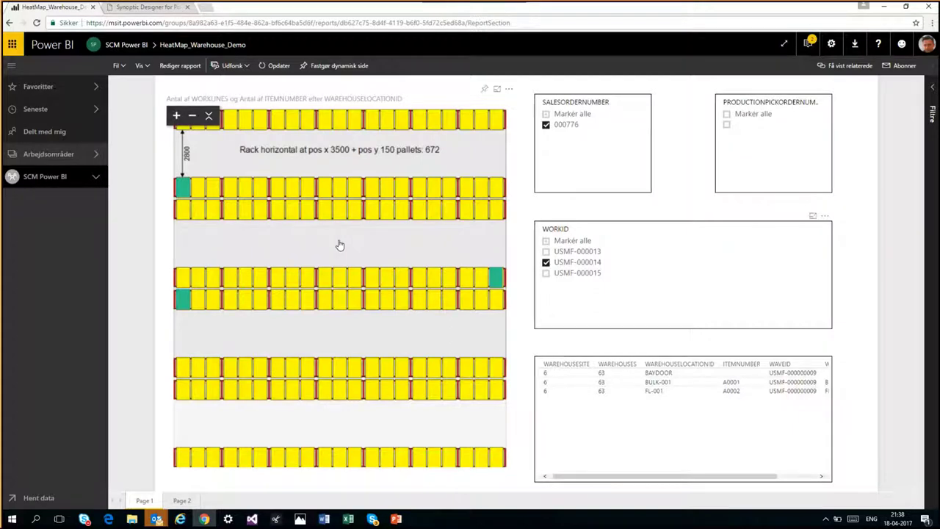
{"action": "left_click", "coordinate": [147, 7]}
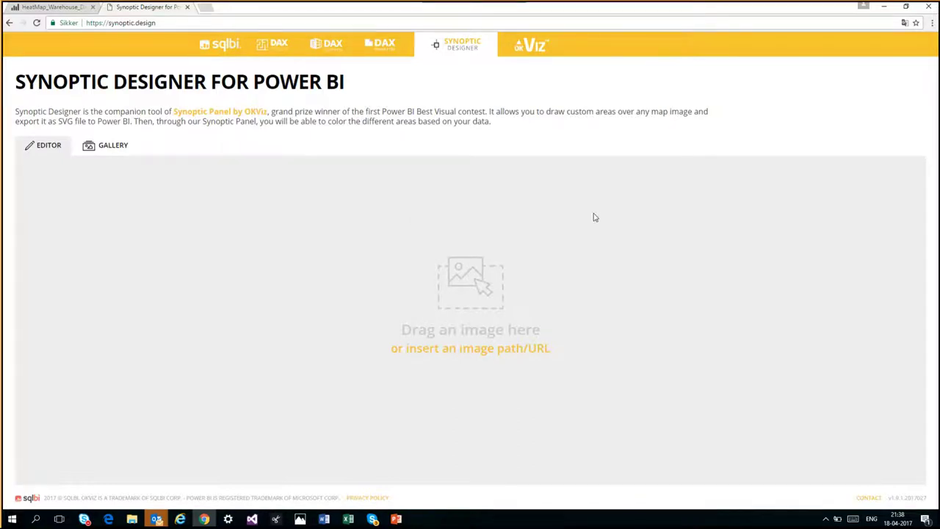
{"action": "left_click", "coordinate": [53, 9]}
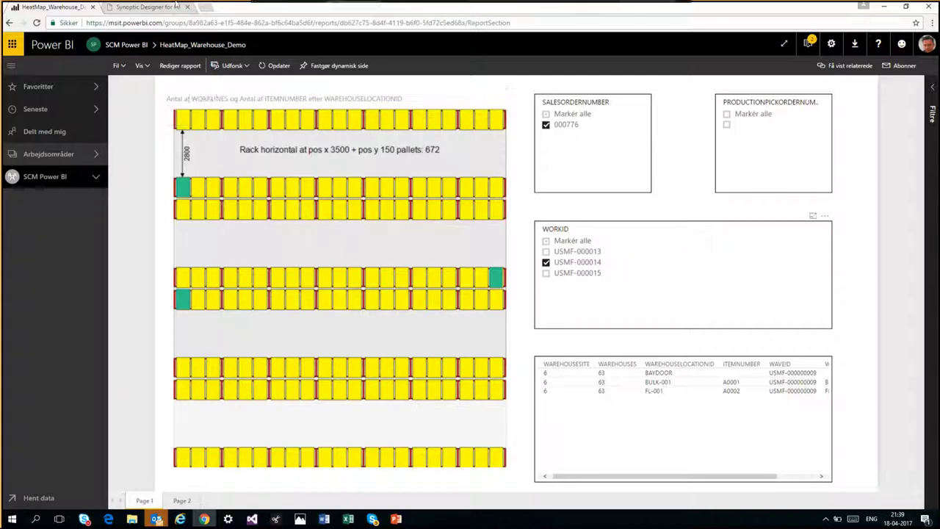
{"action": "left_click", "coordinate": [157, 8]}
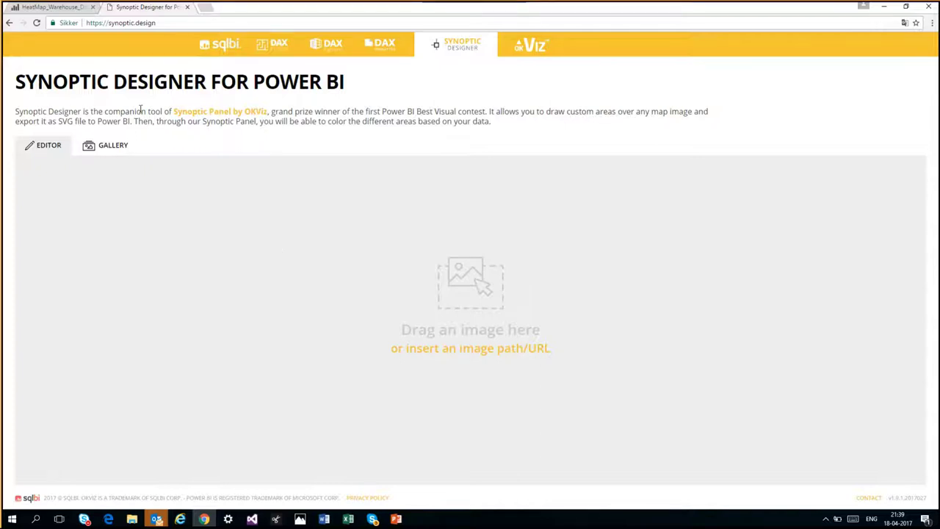
{"action": "left_click", "coordinate": [66, 12]}
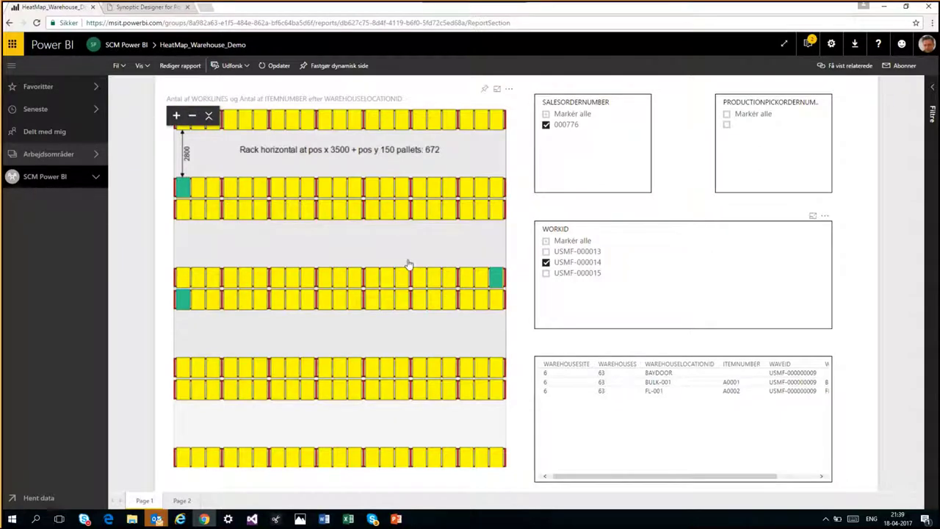
Open the DEMO - Production performance report from the workspace's report list in editing view and examine the Production order table's fields.
{"action": "left_click", "coordinate": [9, 23]}
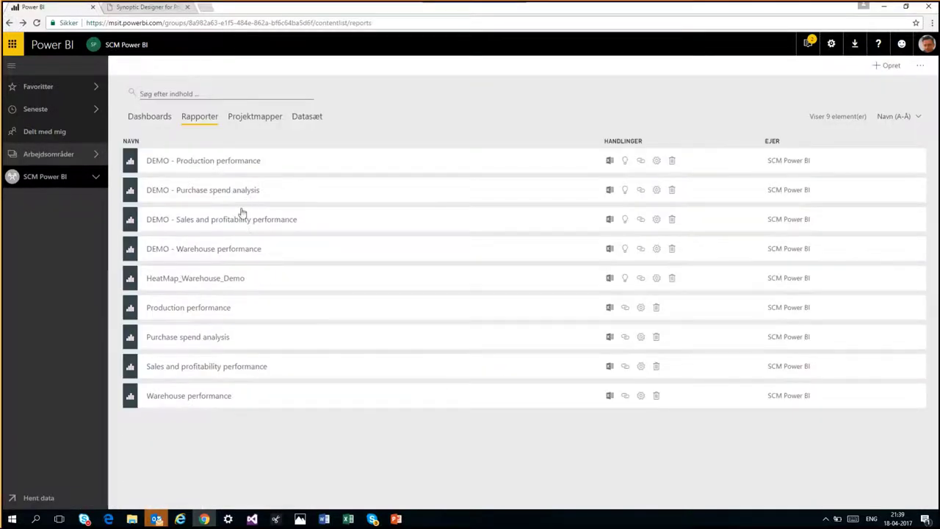
{"action": "left_click", "coordinate": [211, 162]}
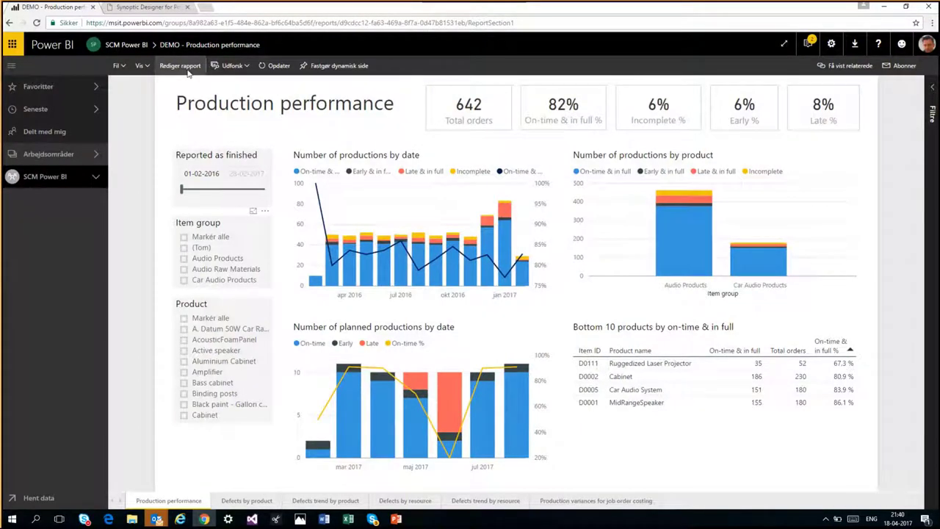
{"action": "left_click", "coordinate": [187, 69]}
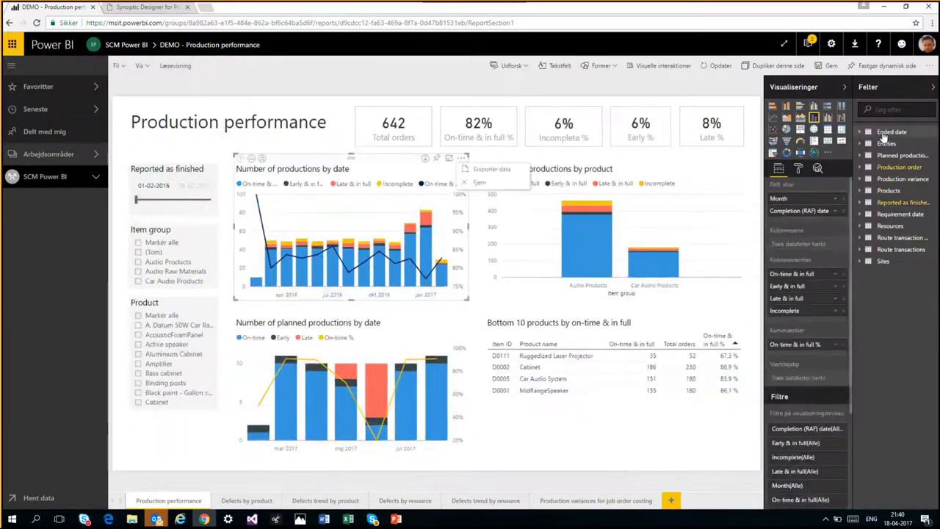
{"action": "left_click", "coordinate": [862, 168]}
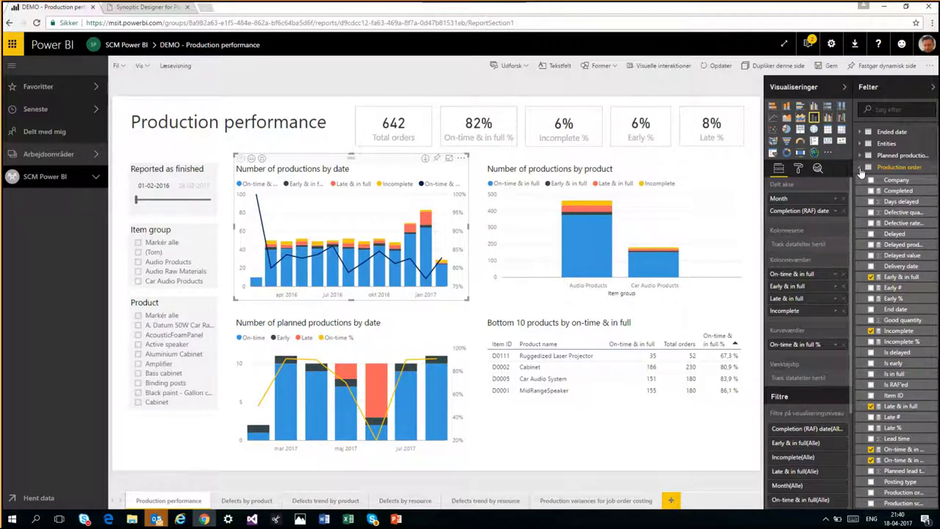
{"action": "left_click", "coordinate": [861, 170]}
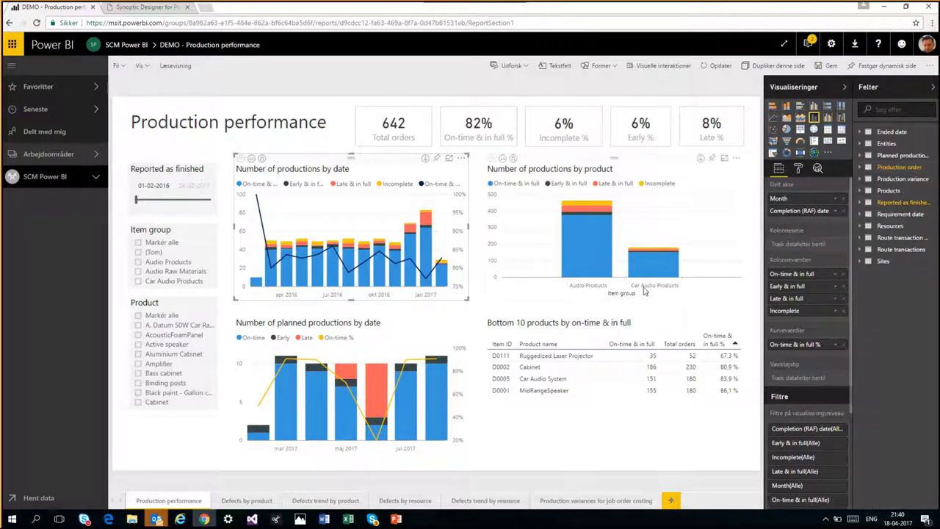